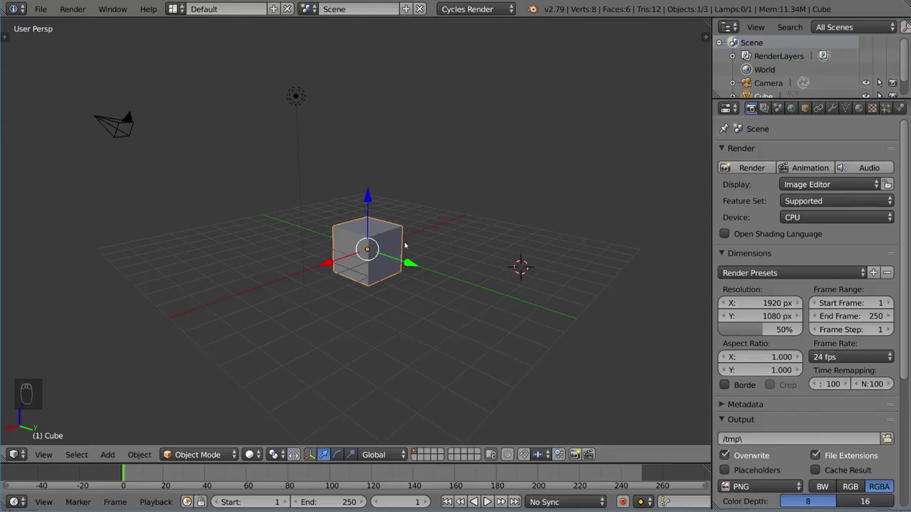
Delete the default cube and add a Single Bone armature at the scene origin
key(x)
click(462, 273)
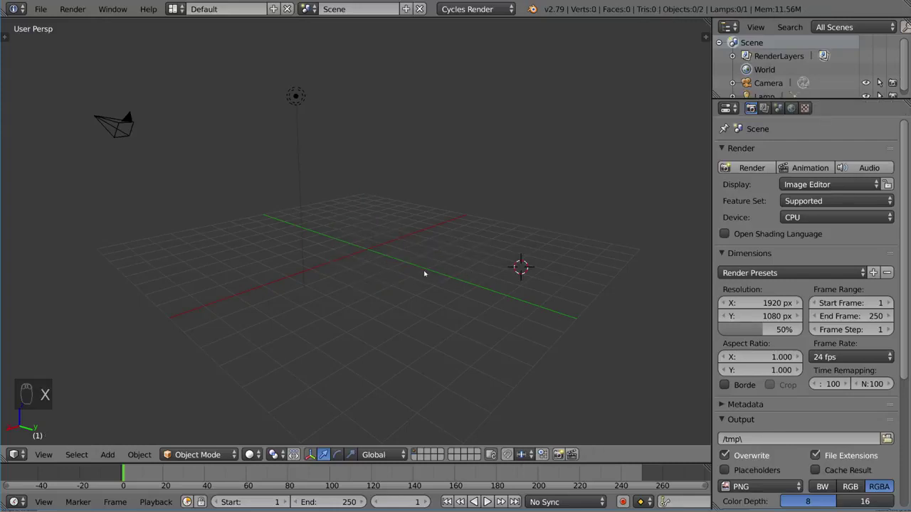
key(shift+a)
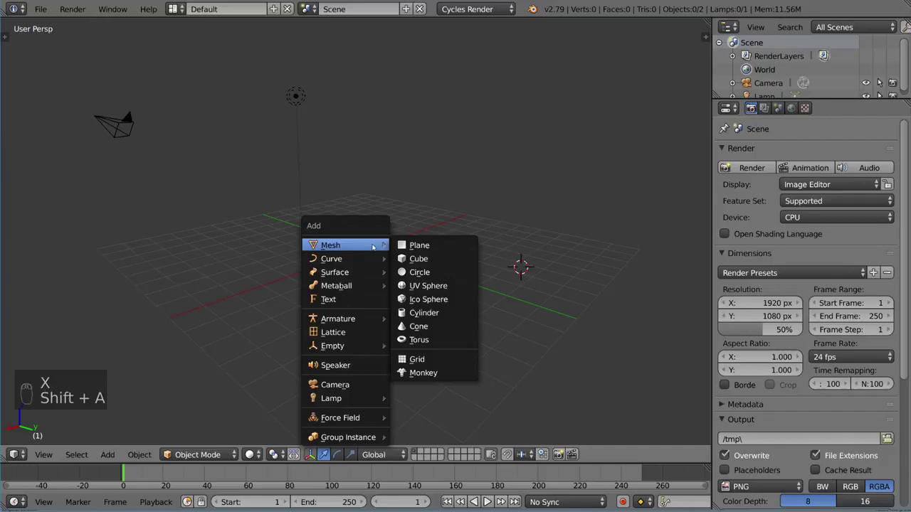
mouse_move(345, 320)
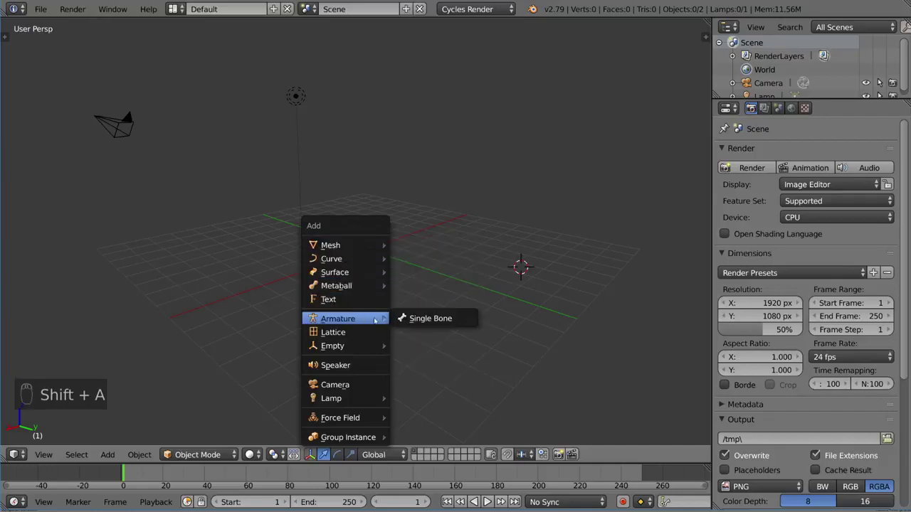
click(464, 321)
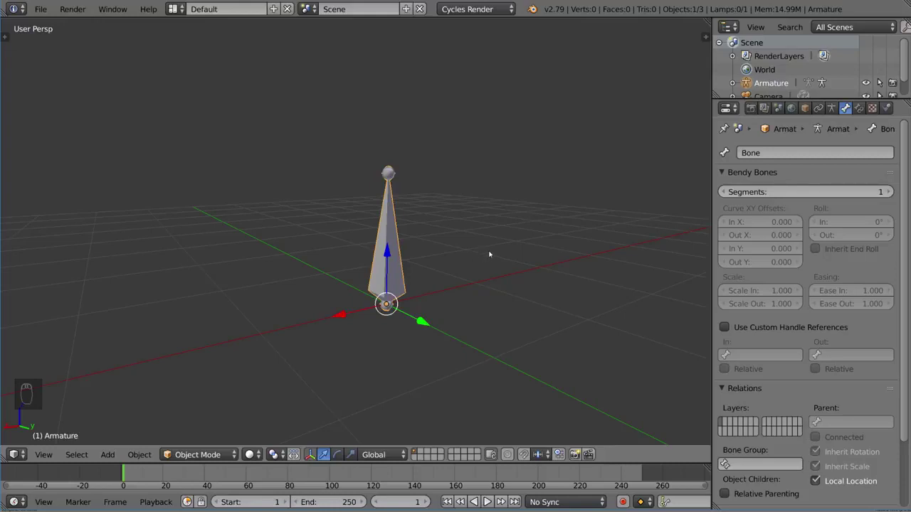
Toggle Pose Mode and back, then in Edit Mode select the bone's head, tail and body in turn
key(ctrl+Tab)
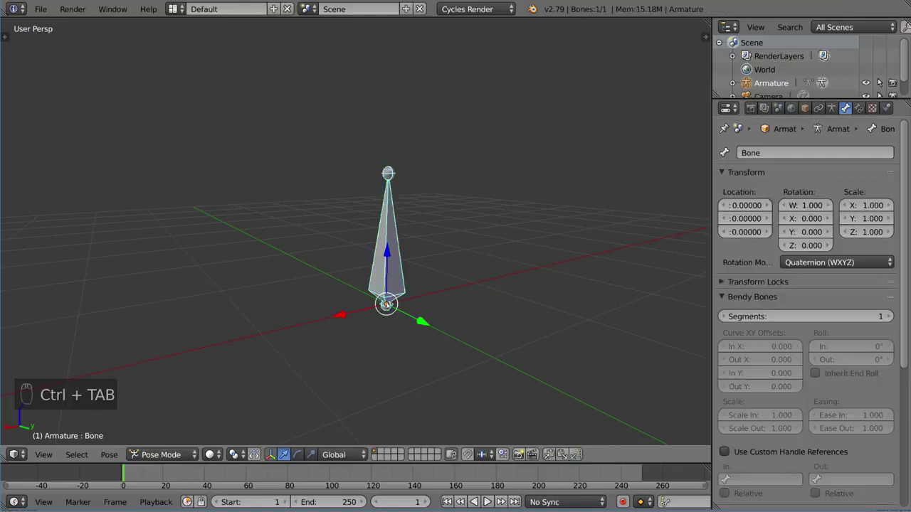
key(ctrl+Tab)
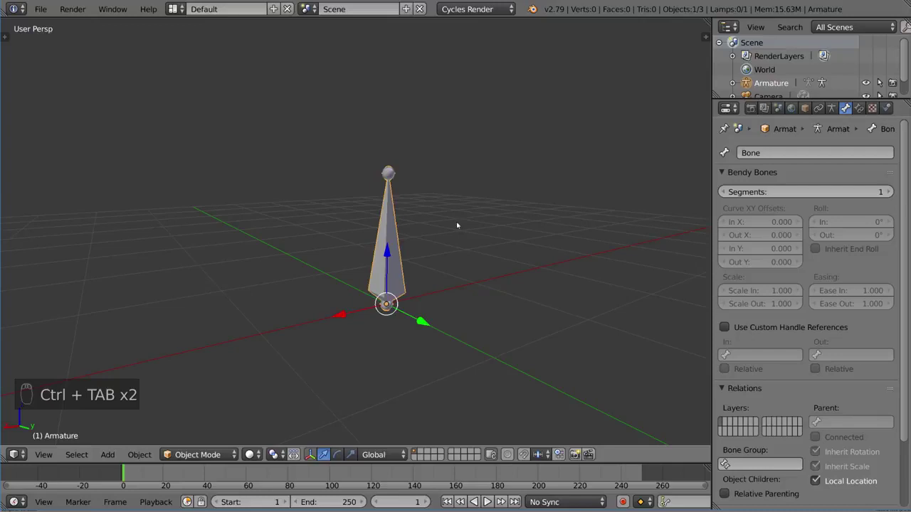
key(Tab)
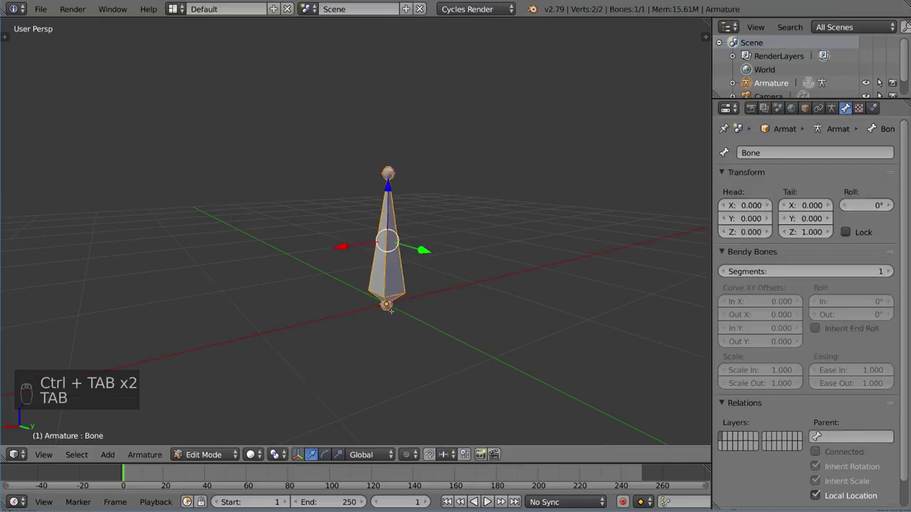
right_click(387, 306)
right_click(388, 173)
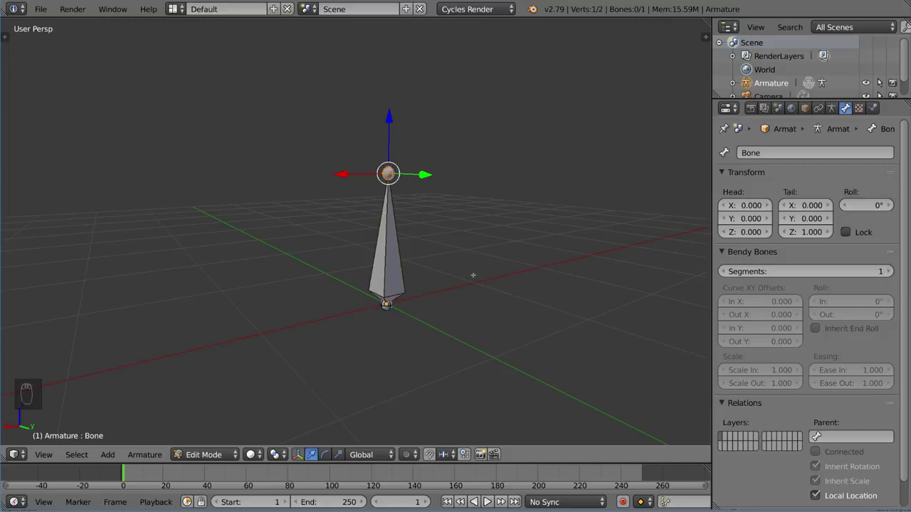
right_click(388, 307)
right_click(399, 259)
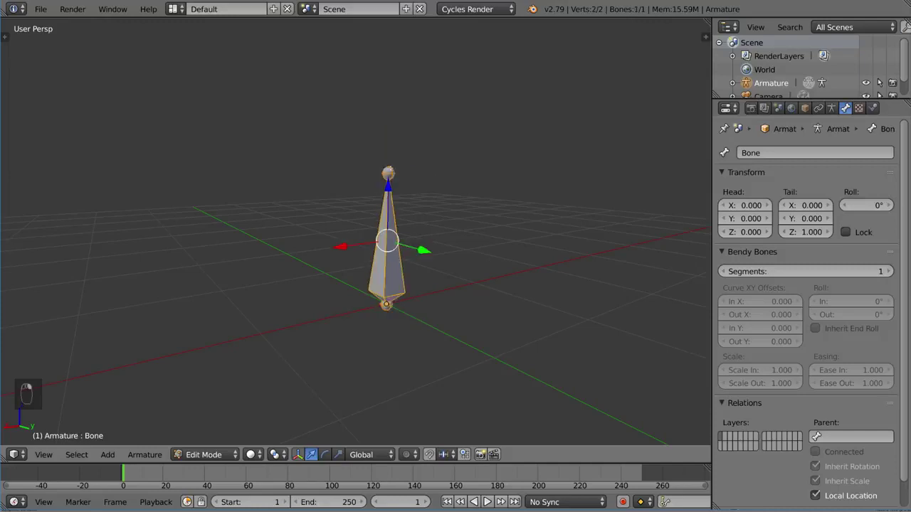
right_click(389, 174)
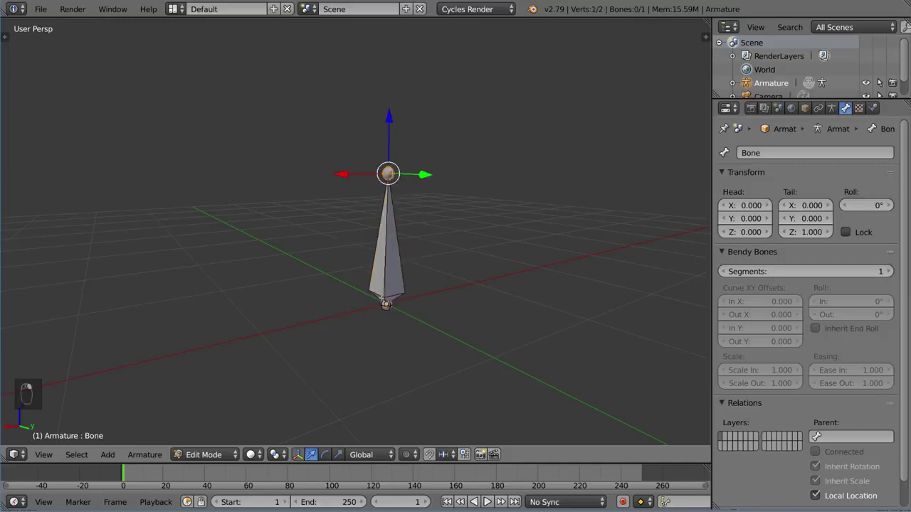
right_click(386, 304)
Trial-move the head and then the tail joint with G, cancelling each move
key(g)
right_click(400, 173)
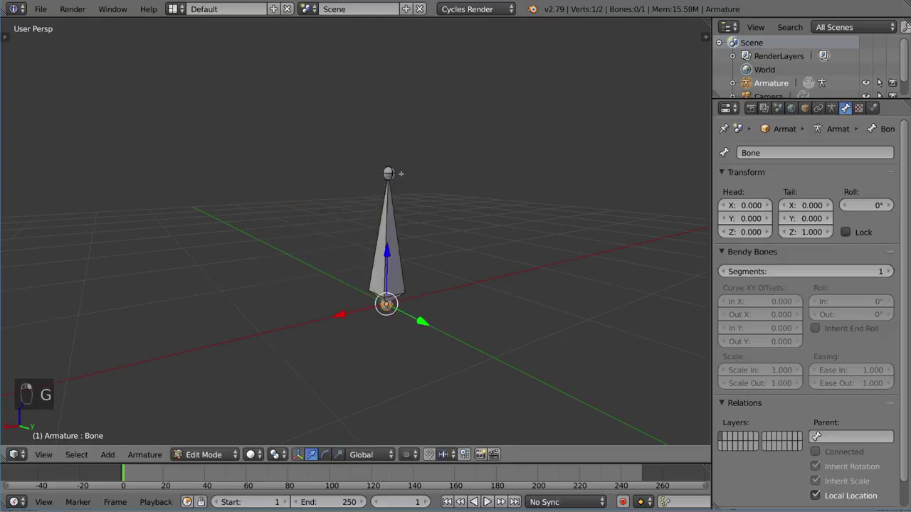
right_click(400, 173)
key(g)
right_click(543, 168)
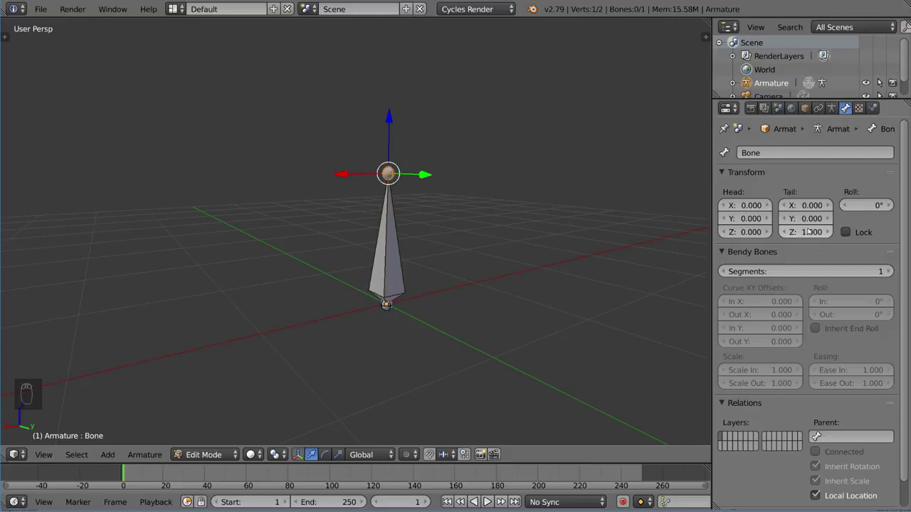
Shift the bone's head and tail along X, undoing each change
right_click(387, 304)
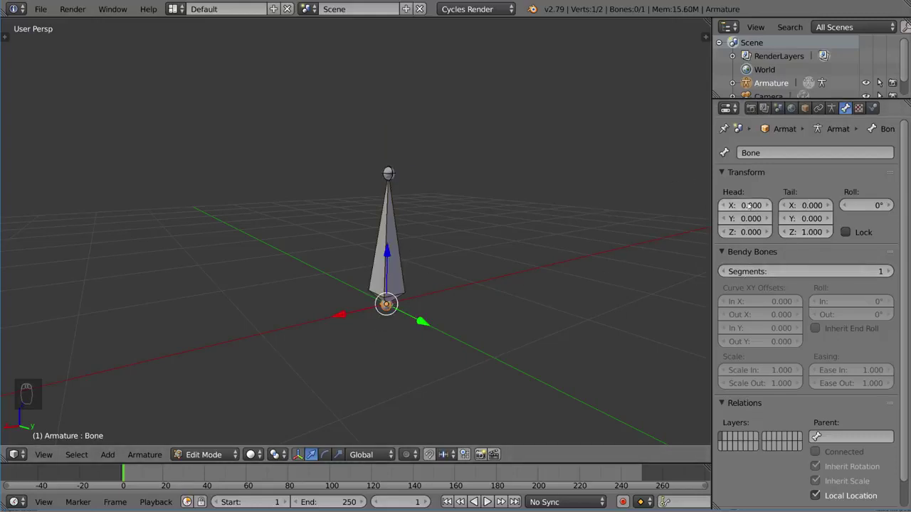
mouse_move(743, 205)
mouse_down()
mouse_move(786, 205)
mouse_move(743, 205)
mouse_up()
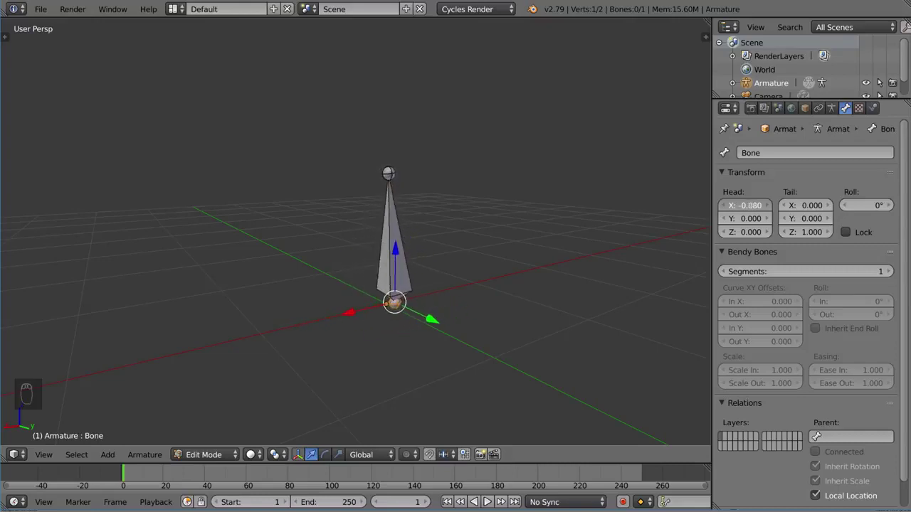
key(ctrl+z)
mouse_move(804, 205)
mouse_down()
mouse_move(843, 205)
mouse_move(782, 205)
mouse_move(836, 204)
mouse_move(792, 213)
mouse_up()
key(ctrl+z)
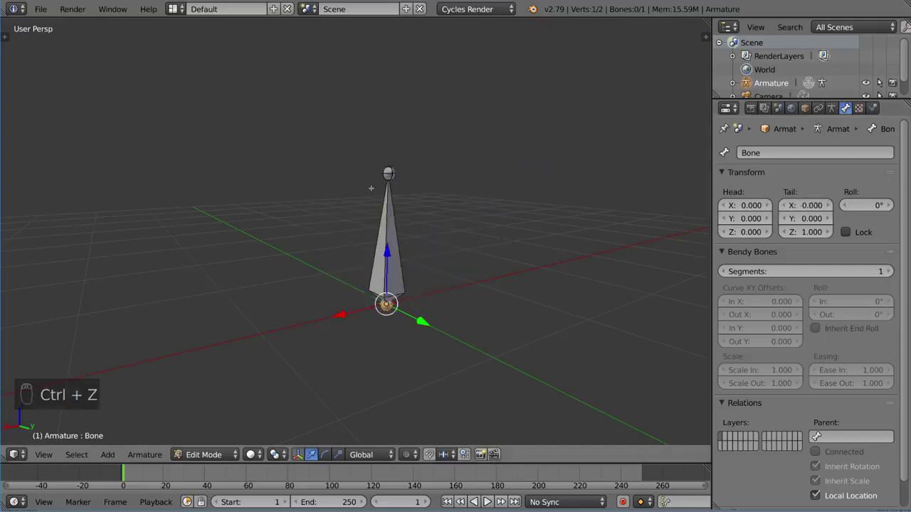
Trial-move the tail joint once more, cancel it, and leave Edit Mode
right_click(370, 187)
key(g)
right_click(467, 300)
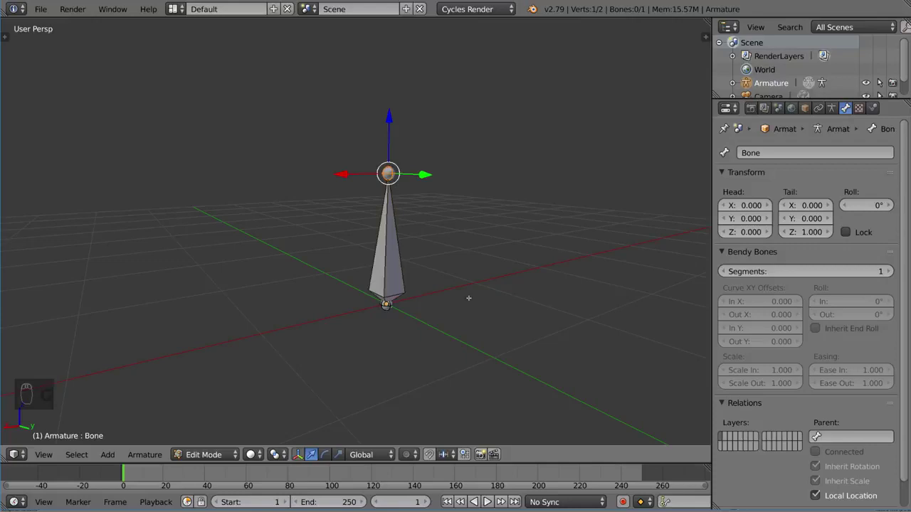
key(Tab)
In Pose Mode, rotate the bone around its head twice, cancelling both rotations
key(ctrl+Tab)
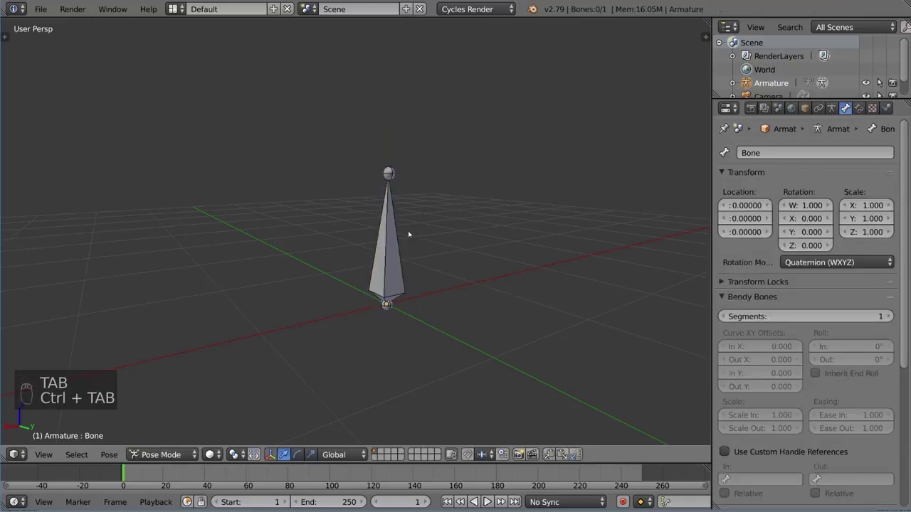
right_click(410, 234)
key(r)
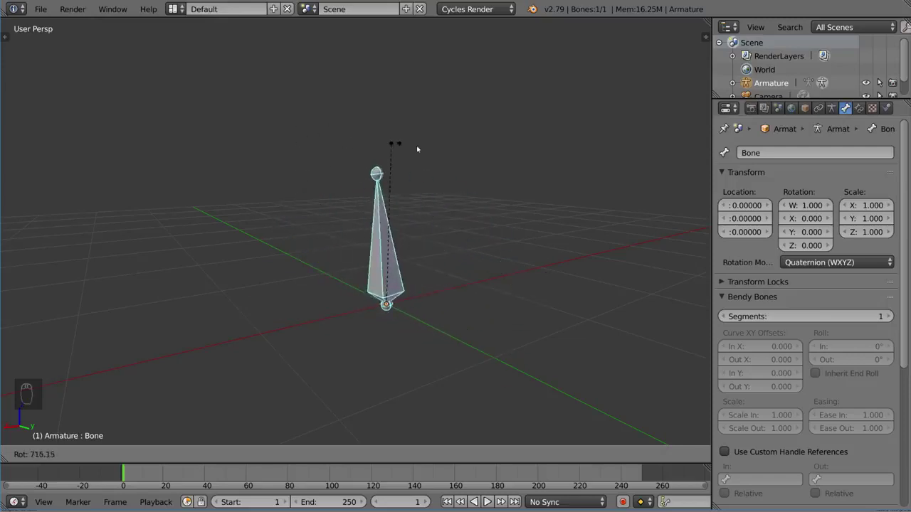
key(Escape)
key(r)
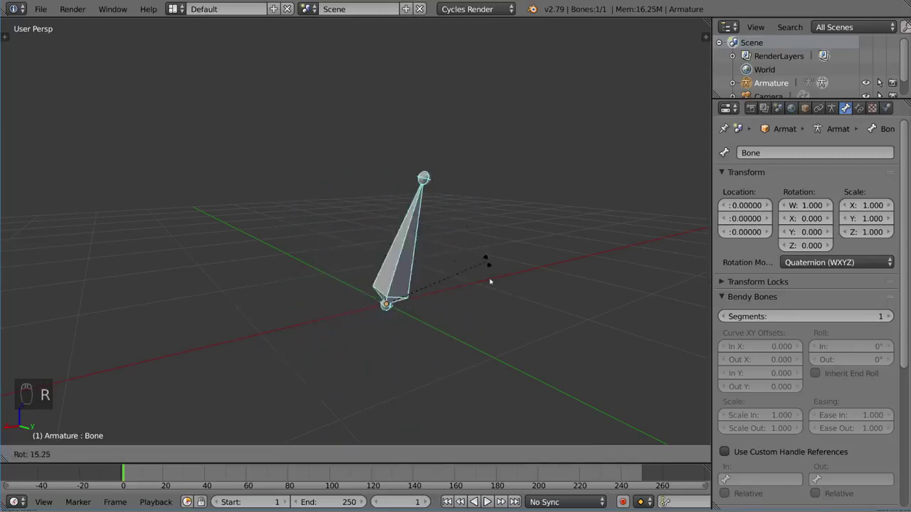
key(Escape)
Extrude Bone.001 straight up along Z from the first bone's tail, ending at Z 1.737
key(Tab)
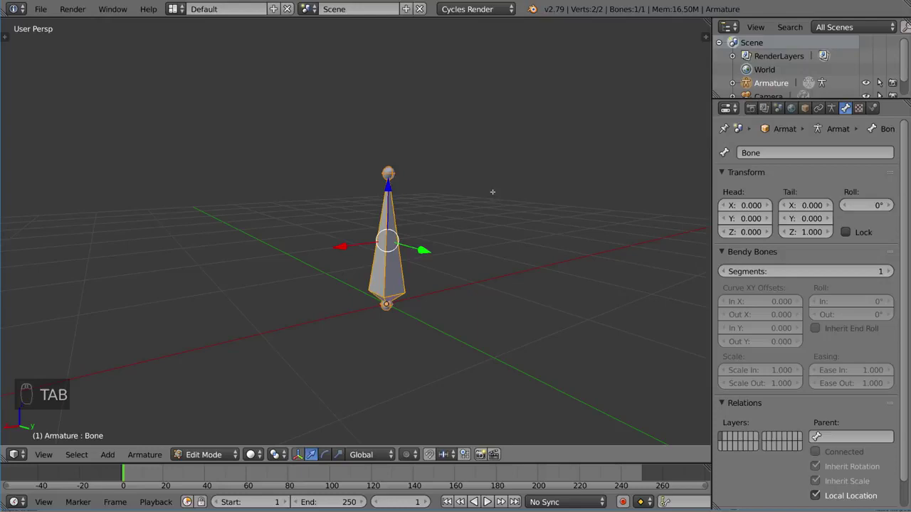
right_click(388, 172)
shift+middle_drag(503, 171, 458, 220)
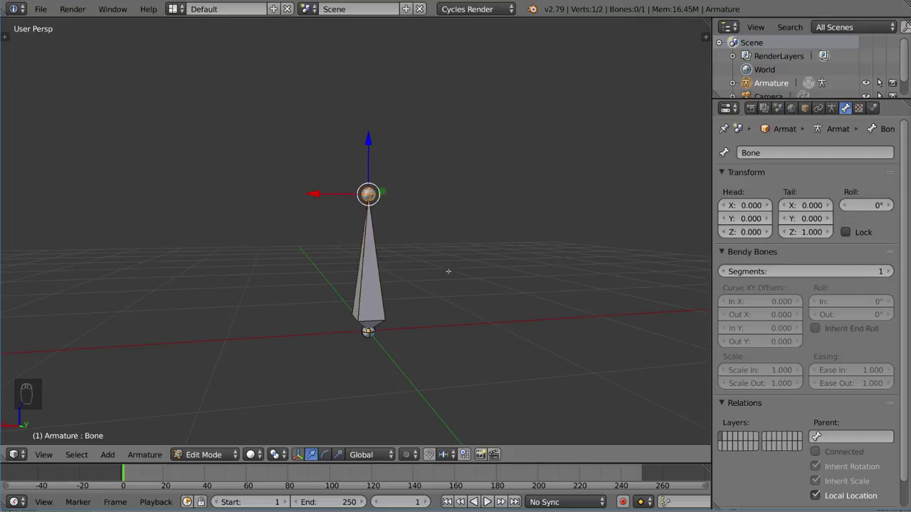
key(e)
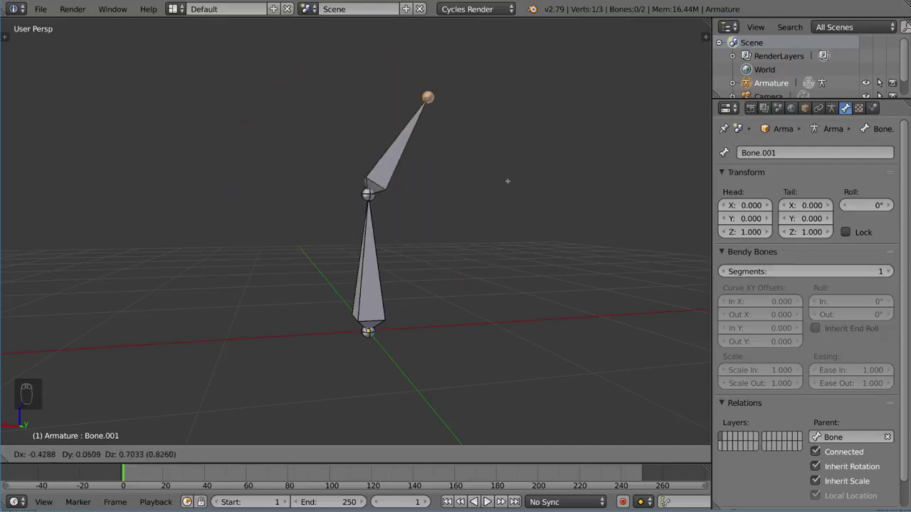
key(z)
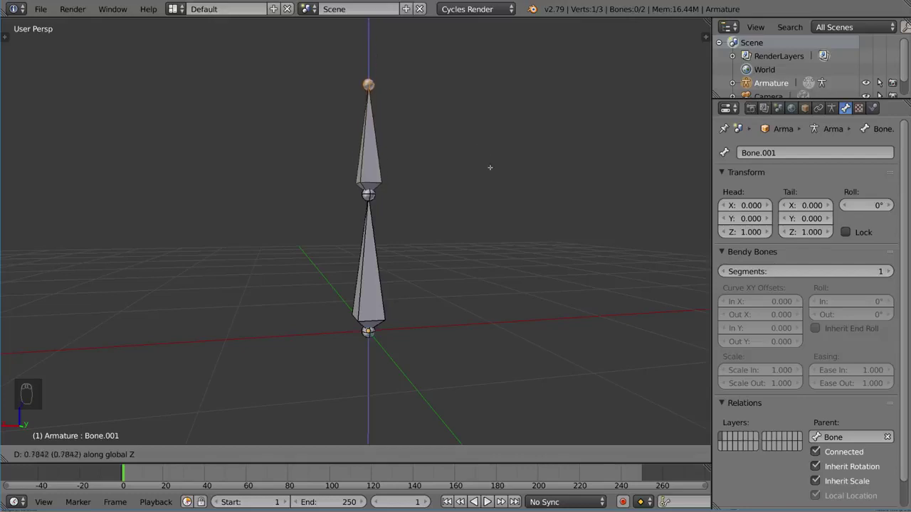
click(498, 178)
middle_drag(533, 254, 490, 235)
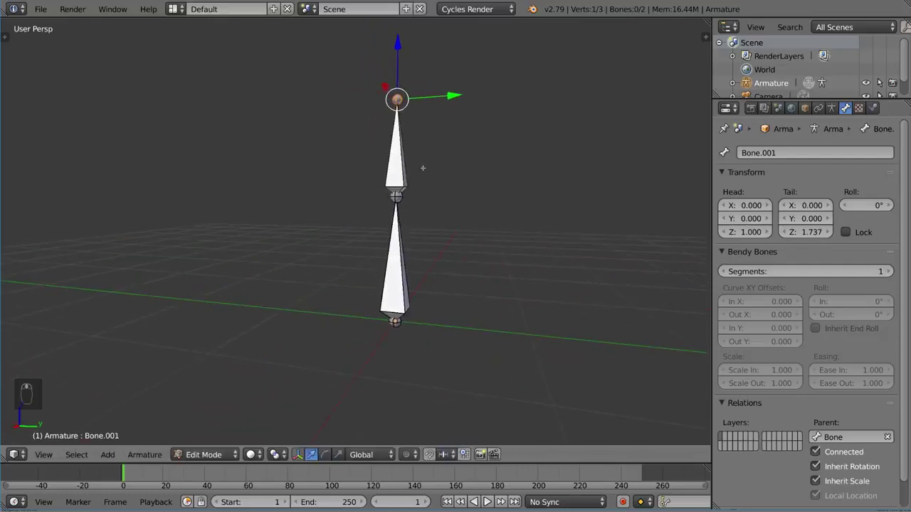
Duplicate the upper bone as Bone.002 beside the chain and set the 3D cursor to its left
right_click(400, 153)
key(shift+d)
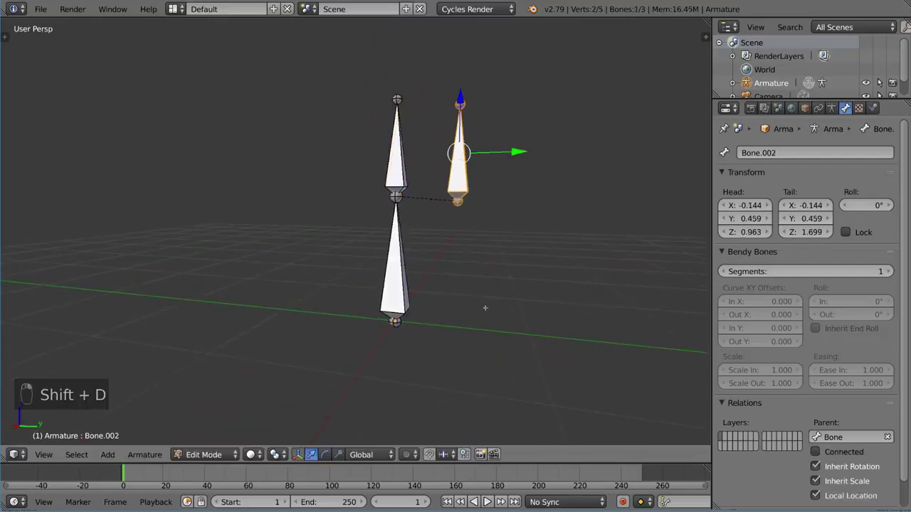
click(303, 232)
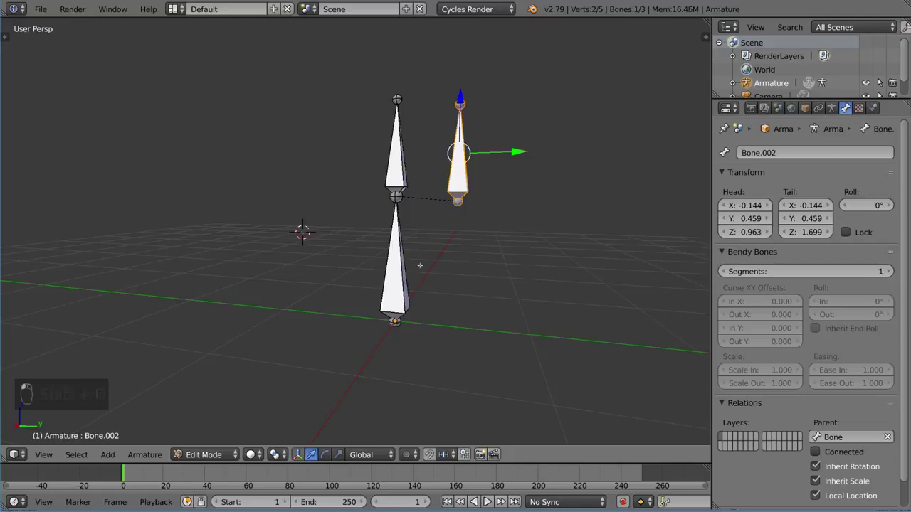
Add a new bone at the 3D cursor, then select the lower bone, Bone
key(shift+a)
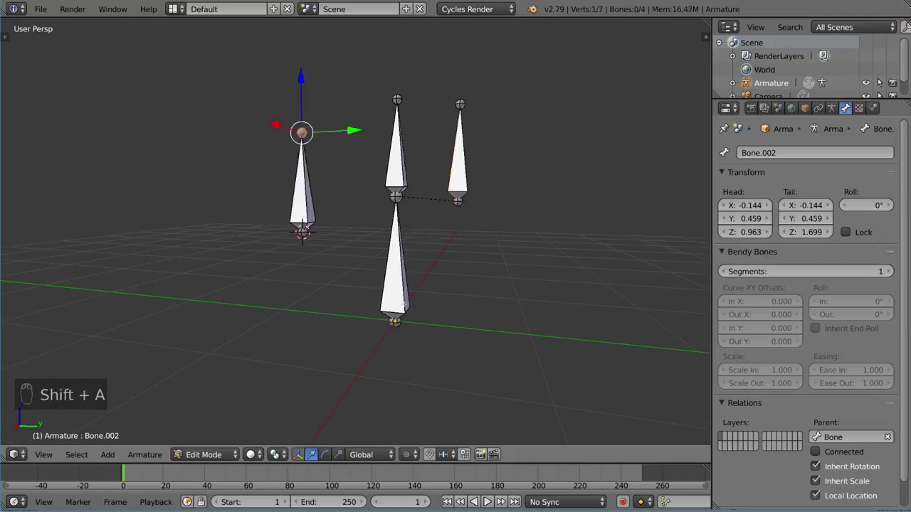
middle_drag(381, 191, 447, 226)
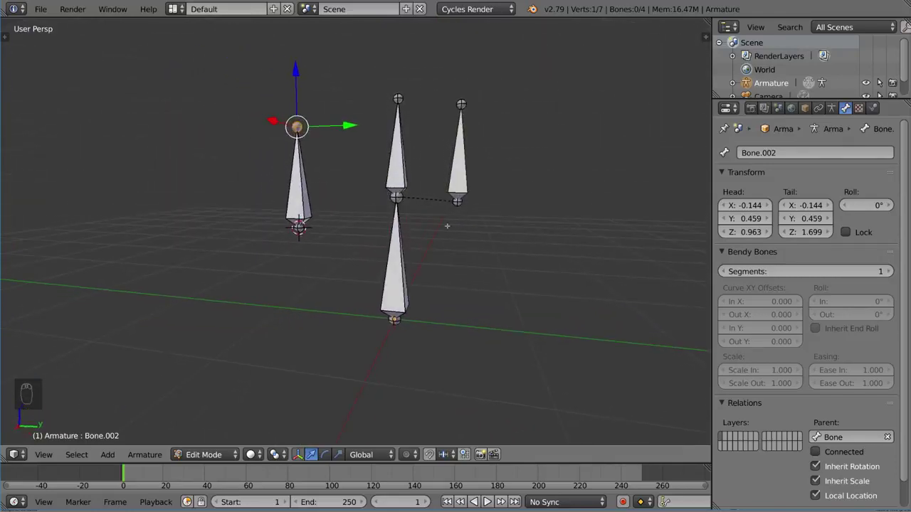
right_click(404, 258)
middle_drag(404, 258, 411, 276)
Raise the middle bone's tail vertically to Z 4.792
right_click(383, 206)
scroll(399, 242, down, 2)
key(g)
key(z)
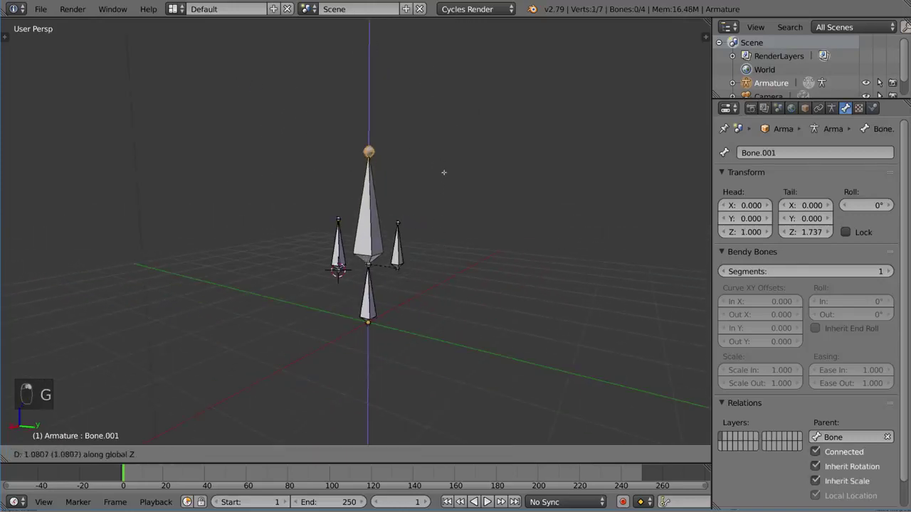
click(450, 78)
middle_drag(450, 79, 514, 190)
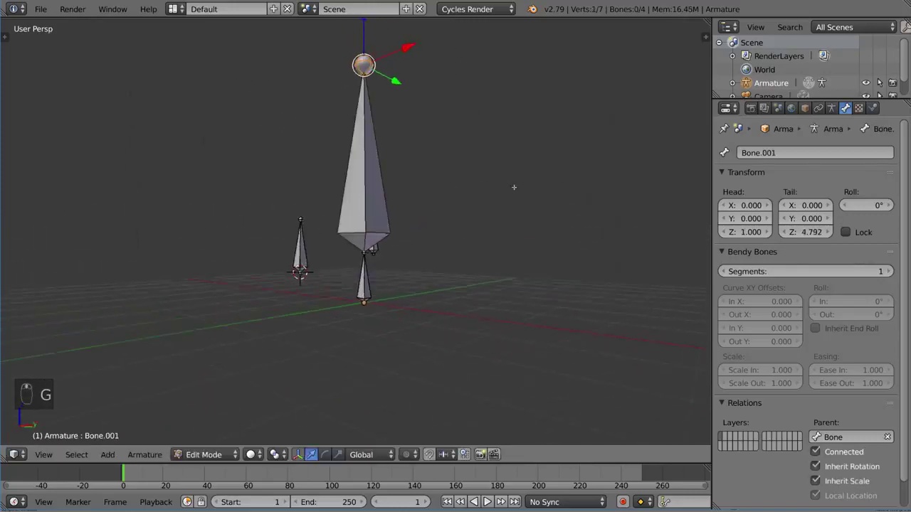
Subdivide the middle bone into two bones
right_click(374, 183)
middle_drag(374, 183, 521, 229)
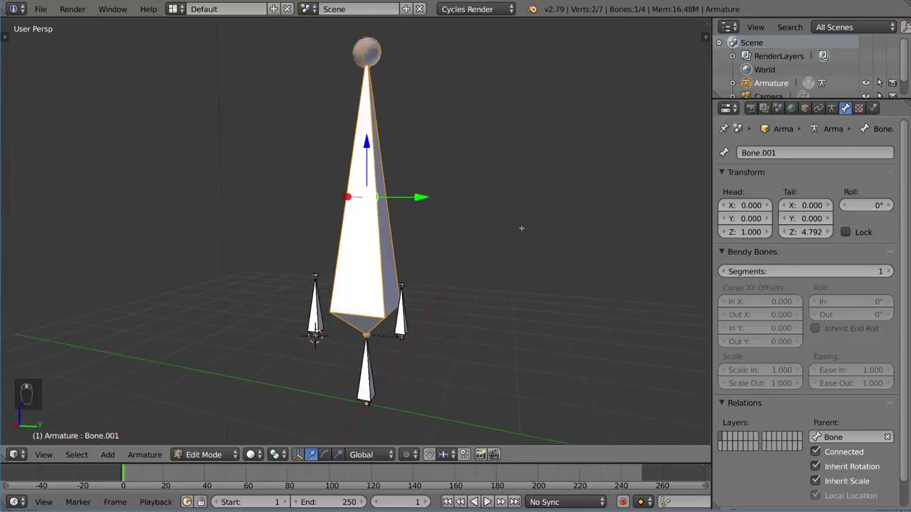
key(w)
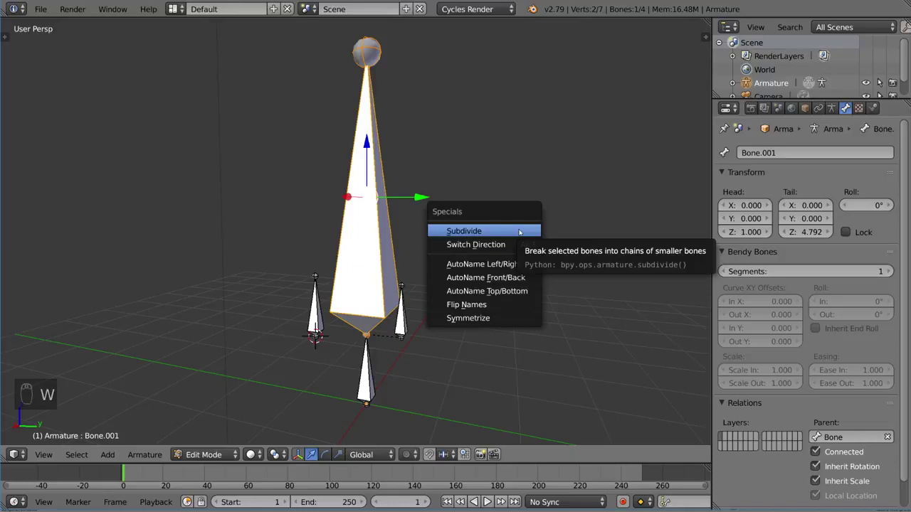
click(519, 229)
middle_drag(453, 259, 463, 213)
Set the subdivide's Number of Cuts to 5, making a six-bone chain
key(t)
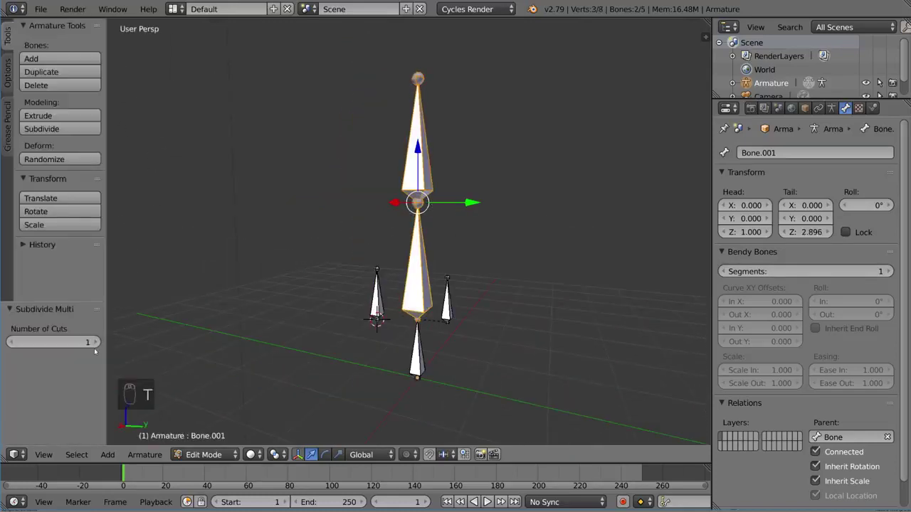
click(96, 342)
click(96, 342)
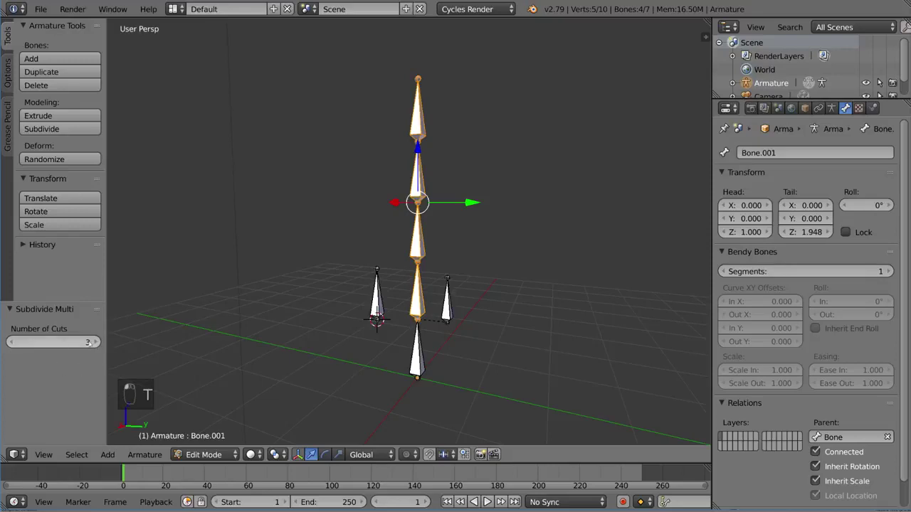
click(13, 344)
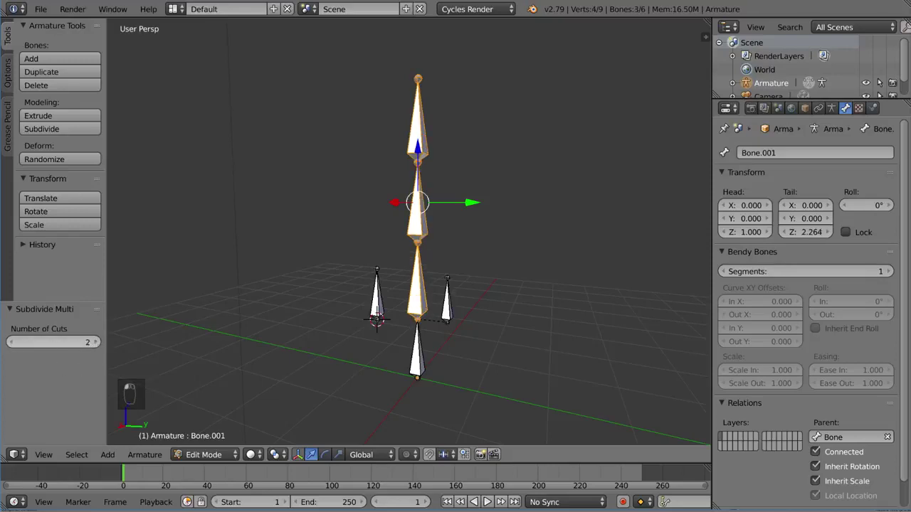
click(96, 343)
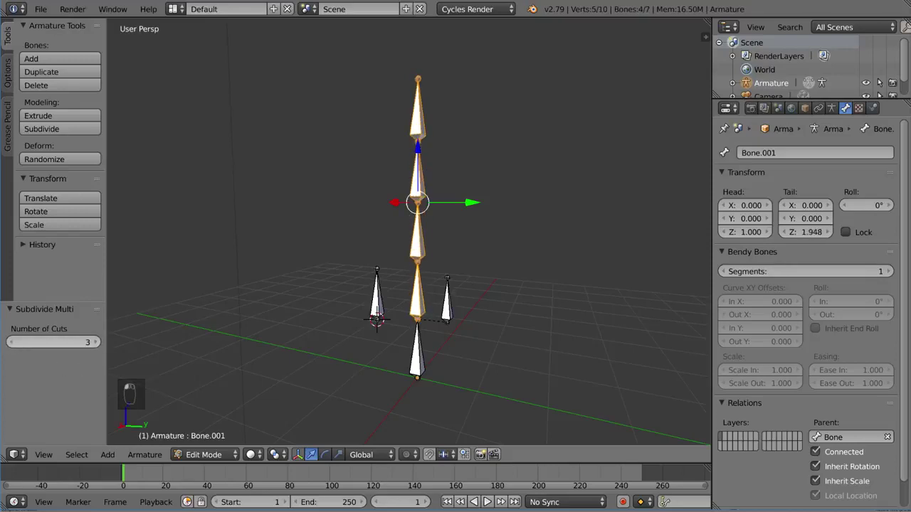
click(96, 342)
click(96, 342)
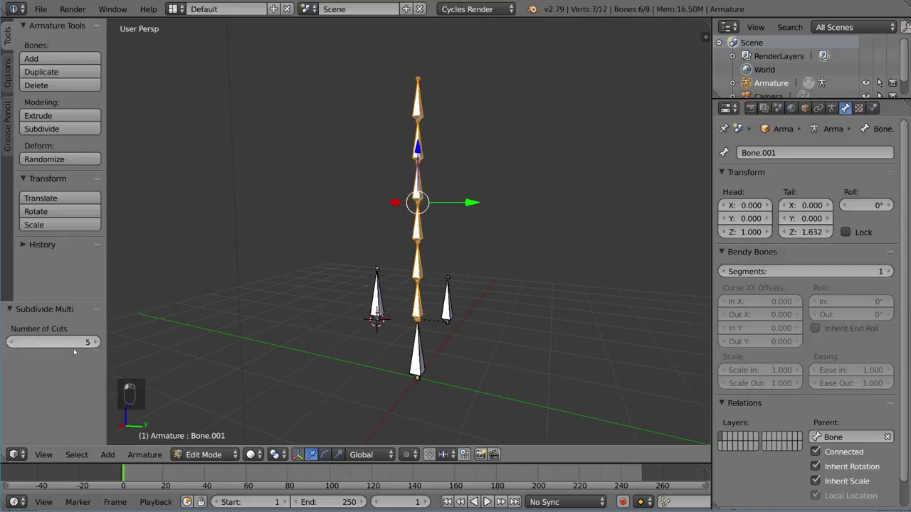
middle_drag(458, 311, 442, 293)
key(Tab)
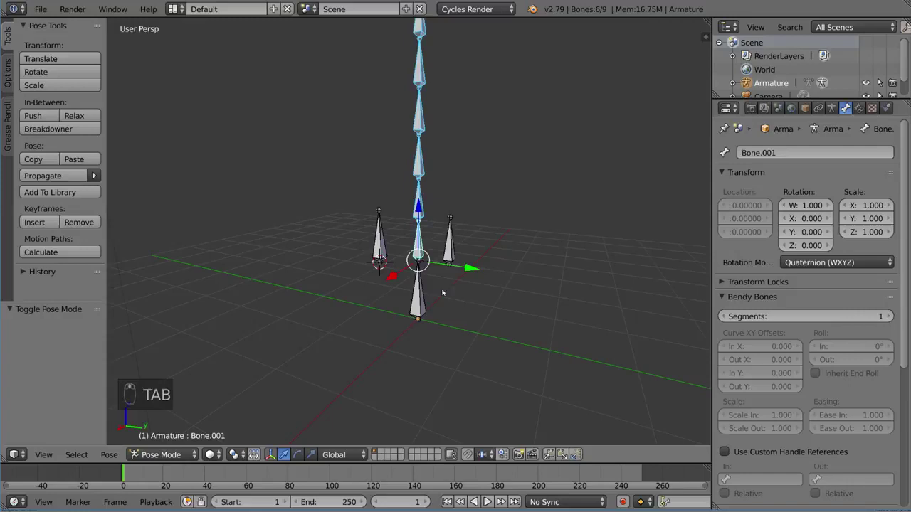
middle_drag(558, 65, 468, 300)
right_click(418, 373)
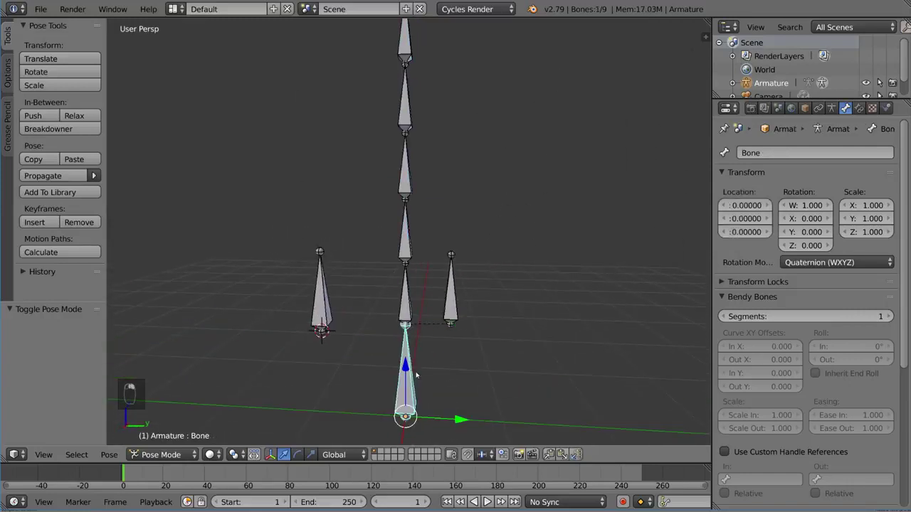
middle_drag(418, 373, 454, 287)
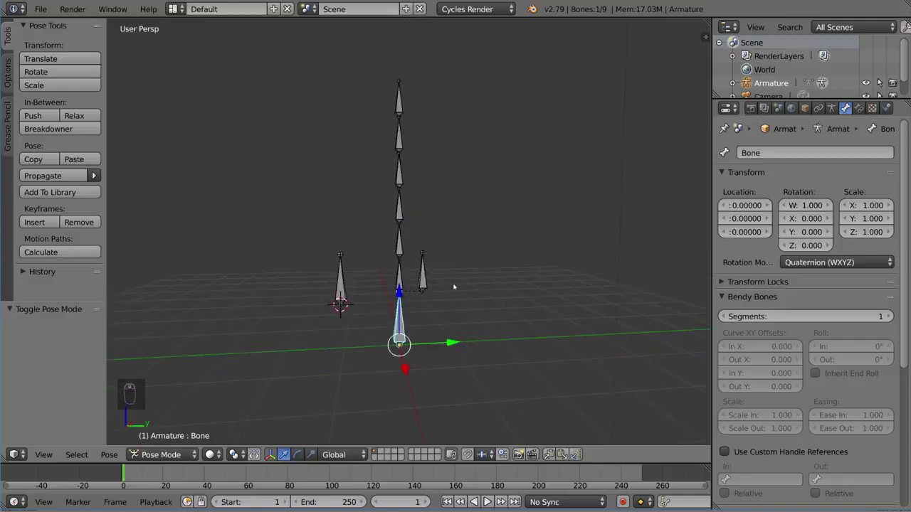
key(r)
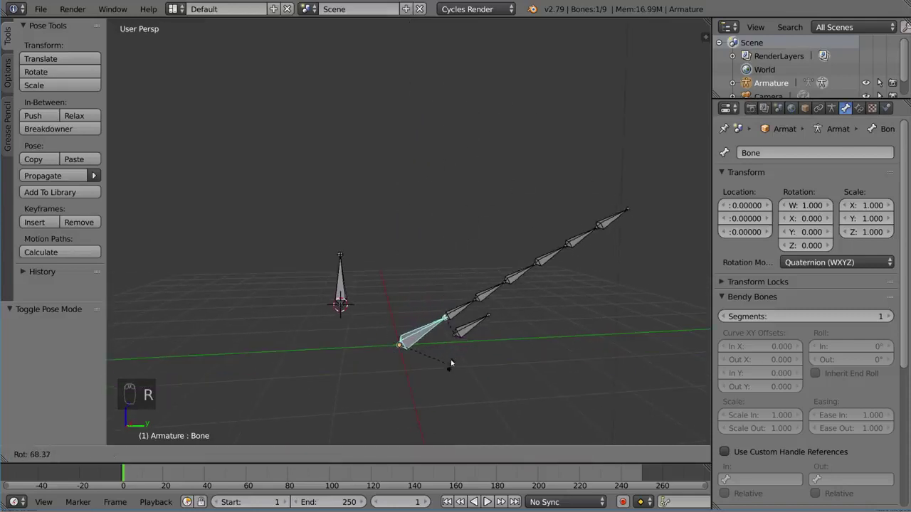
right_click(454, 309)
right_click(339, 284)
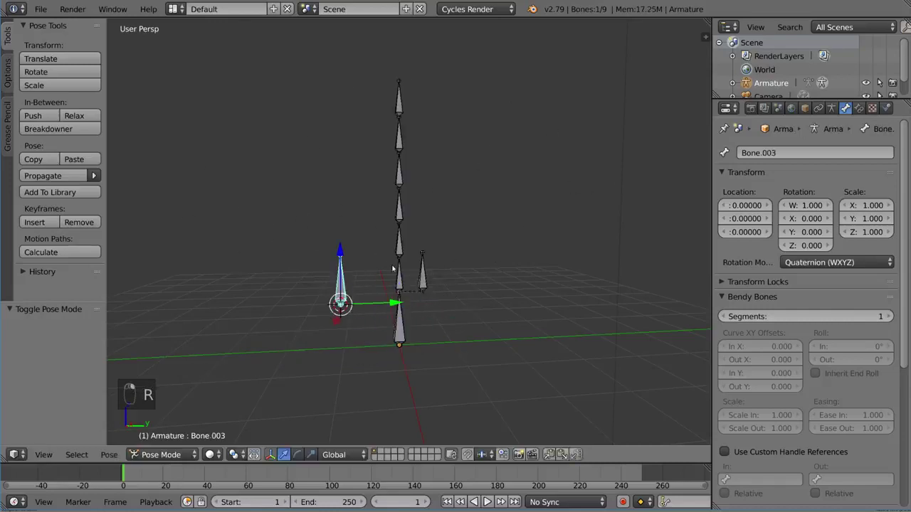
middle_drag(339, 284, 408, 306)
key(Tab)
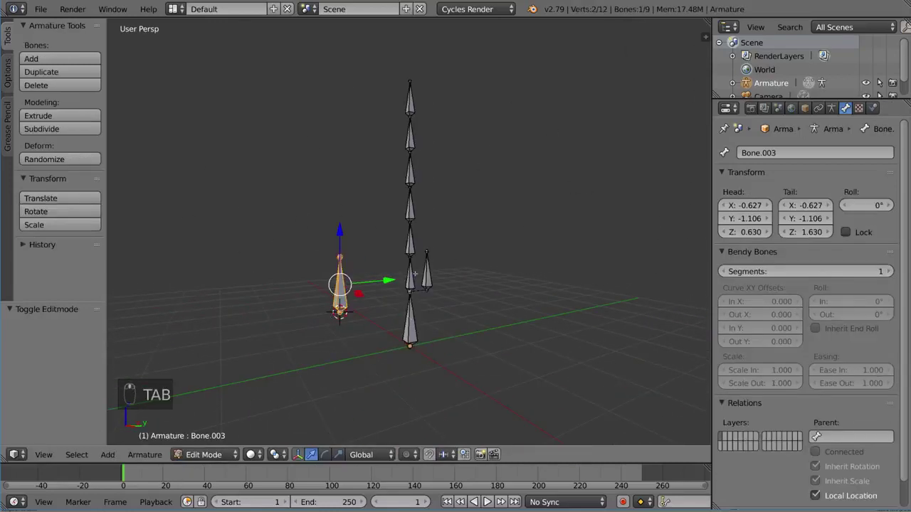
Parent the left bone to top bone Bone.004 with Keep Offset, then select the side and root bones
shift+right_click(410, 105)
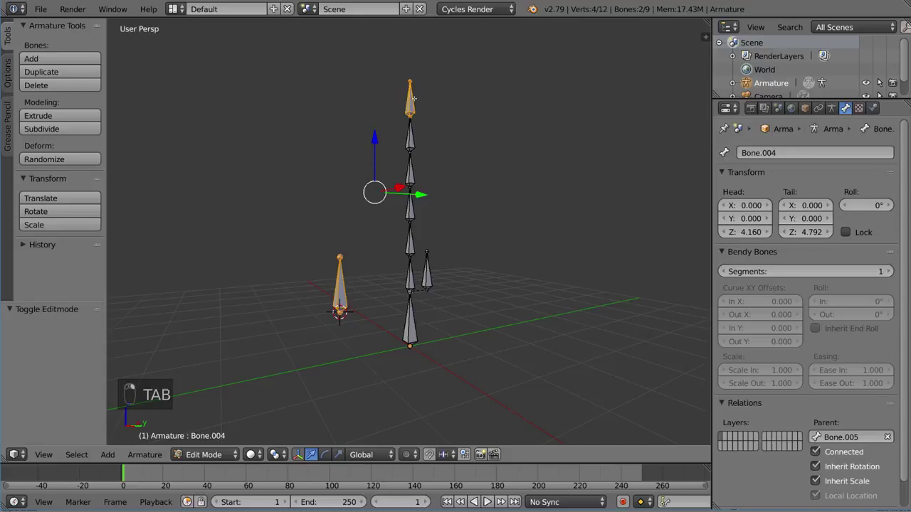
key(ctrl+p)
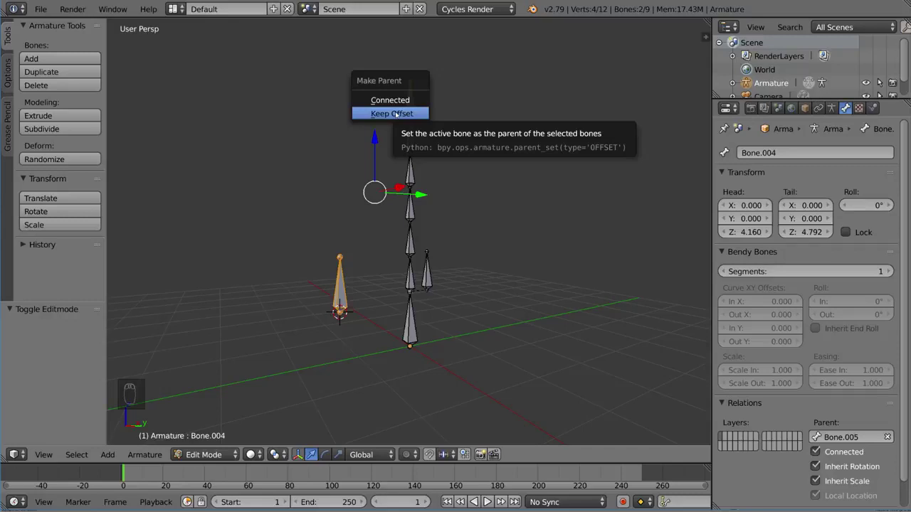
click(391, 114)
middle_drag(396, 249, 420, 277)
right_click(430, 285)
right_click(396, 365)
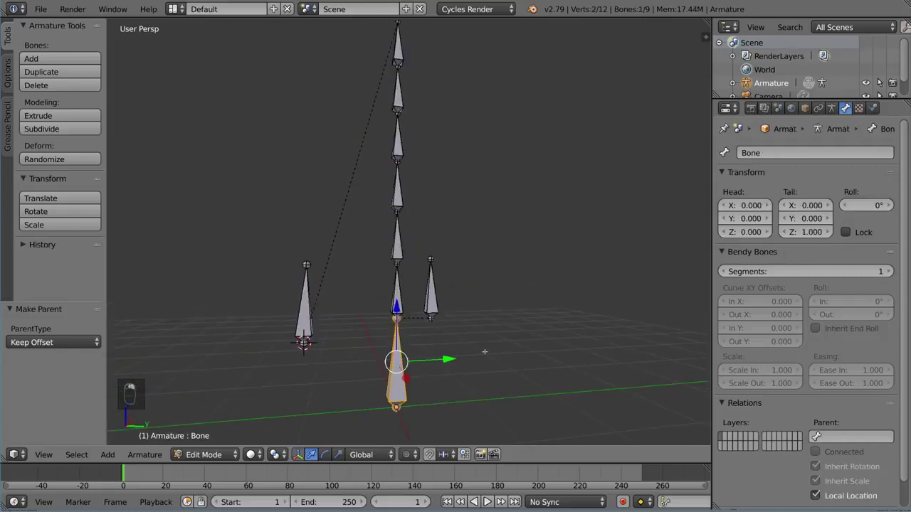
key(Tab)
middle_drag(484, 353, 498, 307)
key(r)
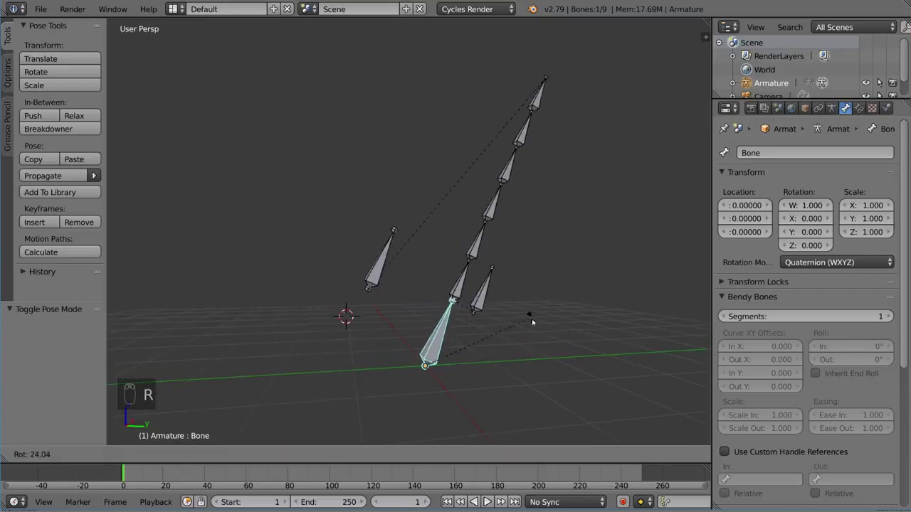
key(Escape)
right_click(431, 274)
key(r)
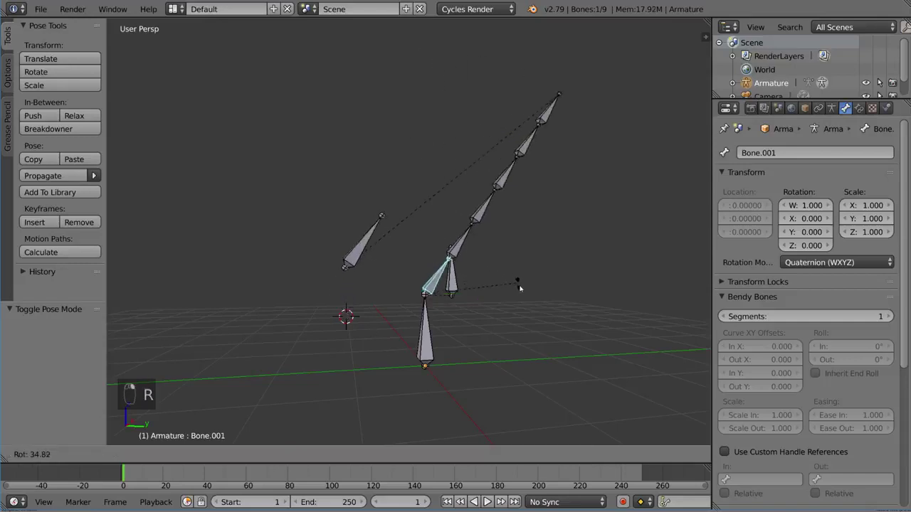
right_click(448, 220)
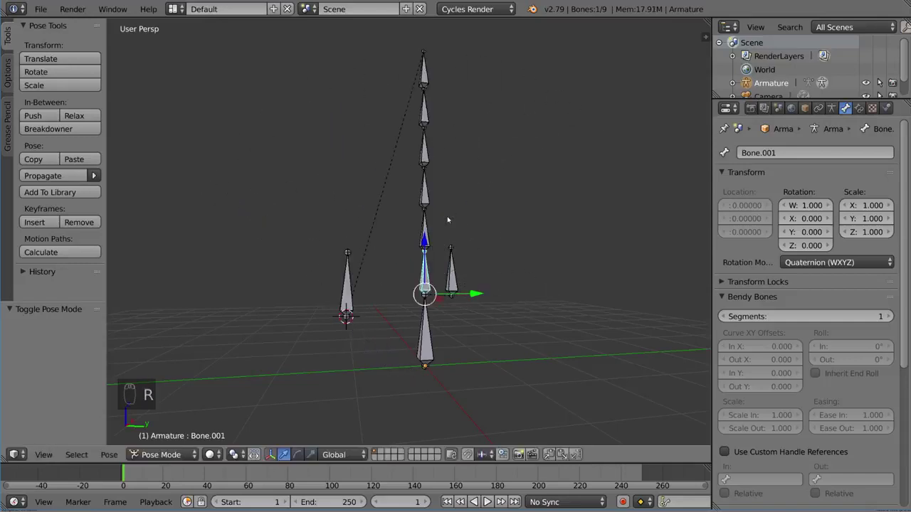
right_click(450, 270)
key(g)
key(Escape)
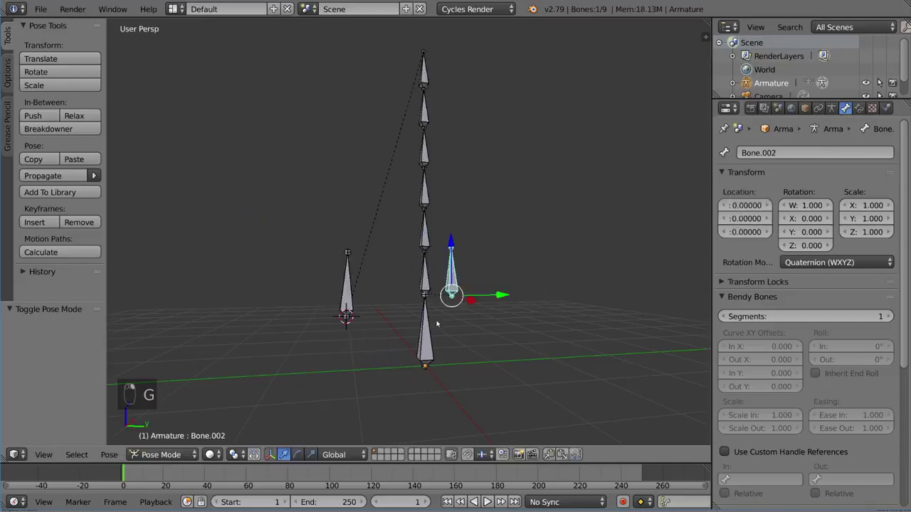
right_click(431, 325)
right_click(425, 276)
key(r)
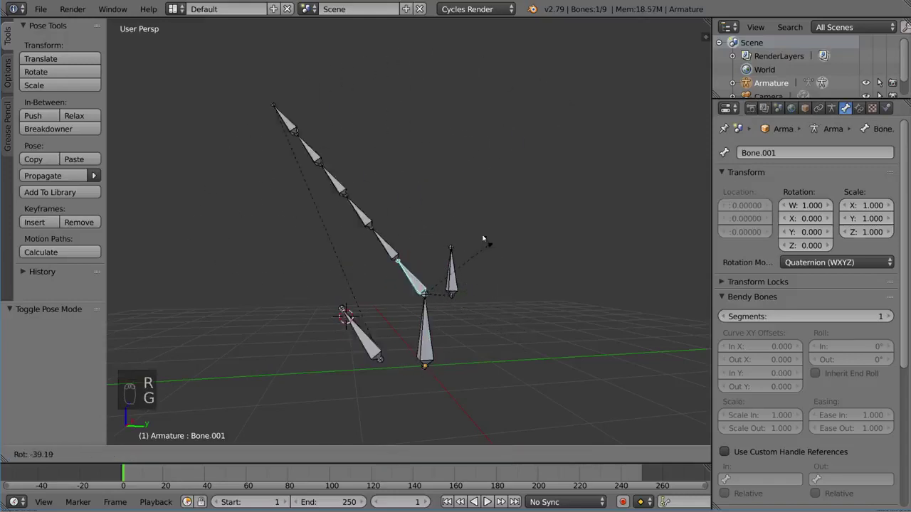
right_click(469, 257)
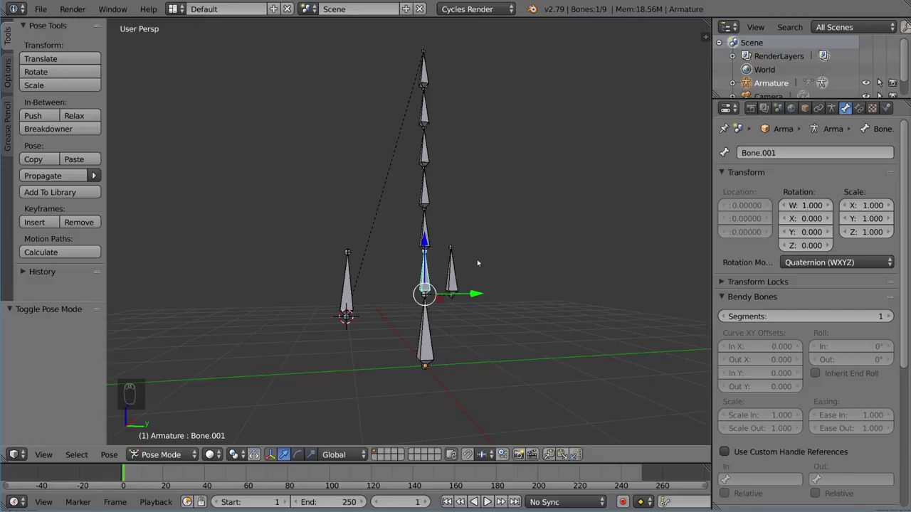
key(r)
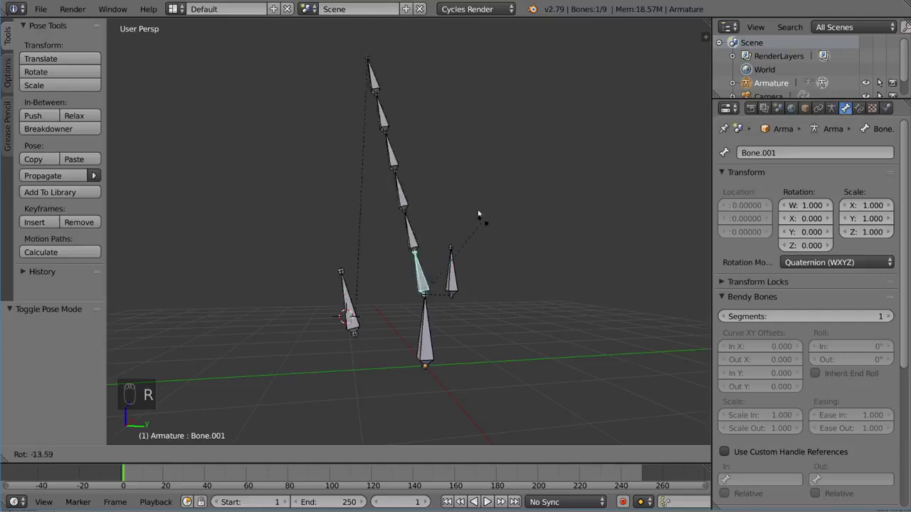
right_click(478, 215)
right_click(450, 274)
key(r)
right_click(497, 274)
right_click(422, 229)
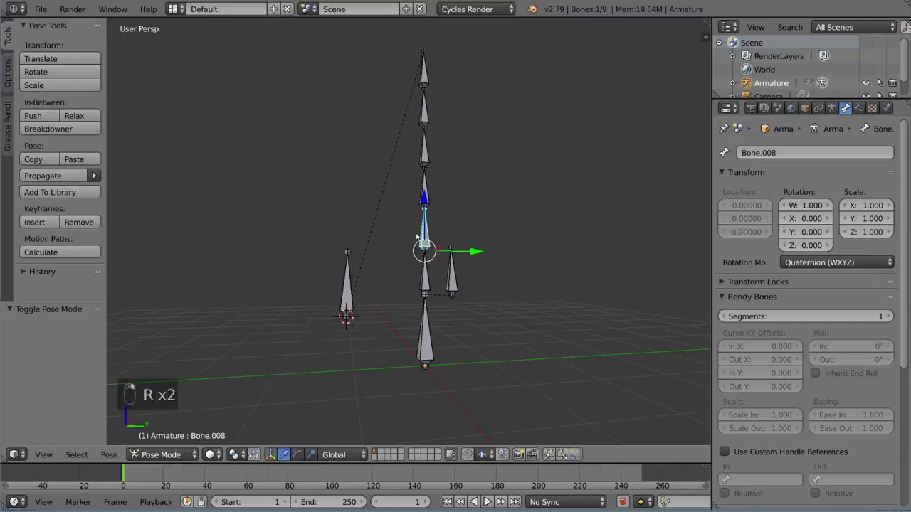
key(r)
right_click(504, 252)
right_click(425, 190)
key(r)
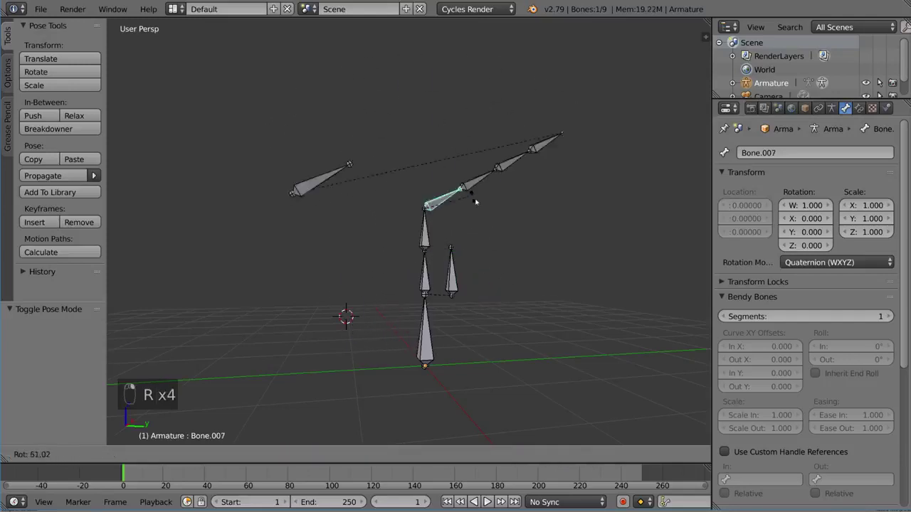
right_click(475, 202)
right_click(423, 161)
key(r)
right_click(476, 124)
right_click(424, 93)
key(r)
right_click(487, 111)
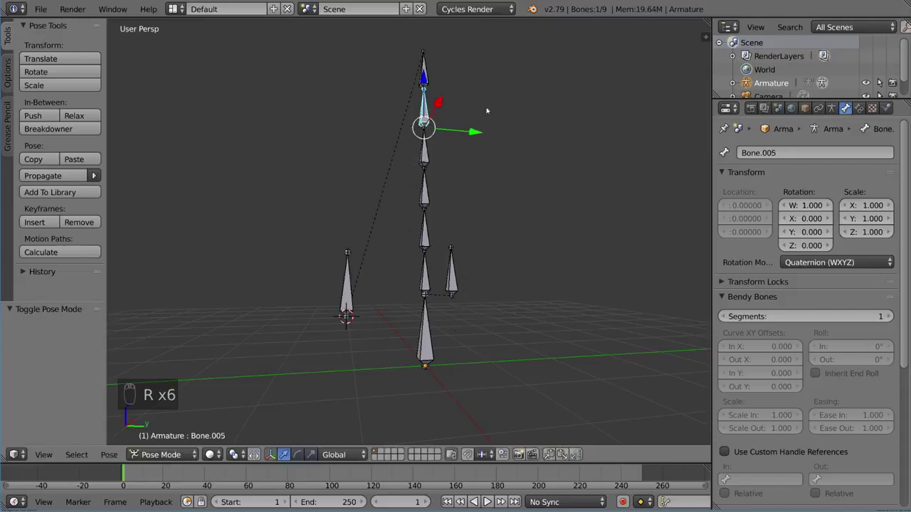
right_click(426, 88)
key(r)
right_click(344, 283)
right_click(344, 283)
key(r)
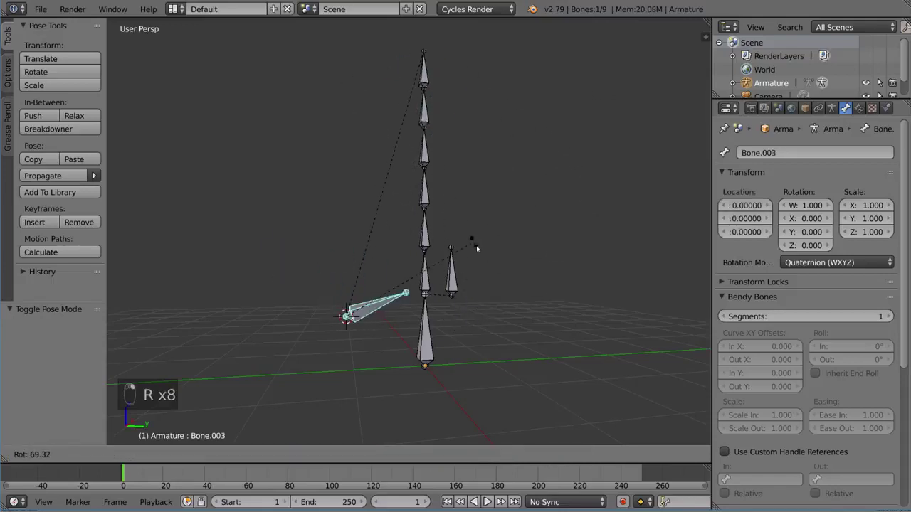
right_click(541, 298)
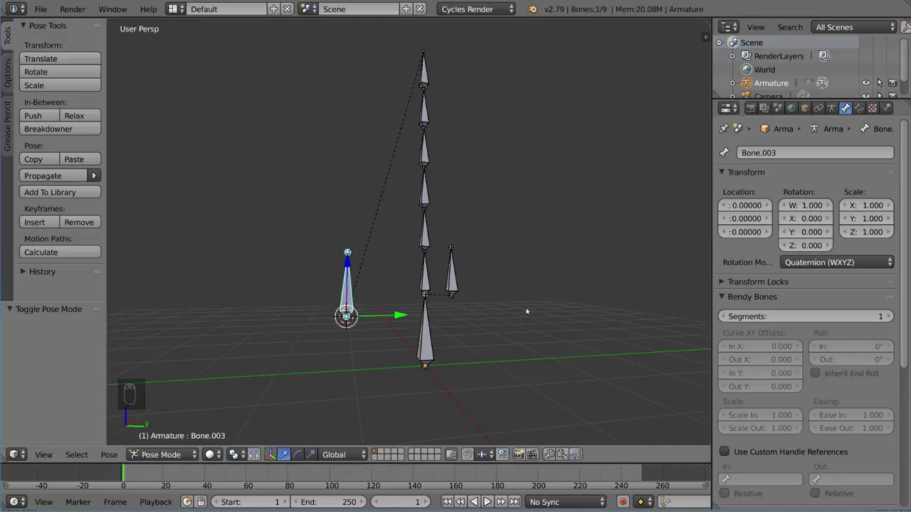
Rotate Bone.001 normally and in trackball mode to show the chain following, cancelling each
right_click(426, 334)
middle_drag(426, 334, 427, 214)
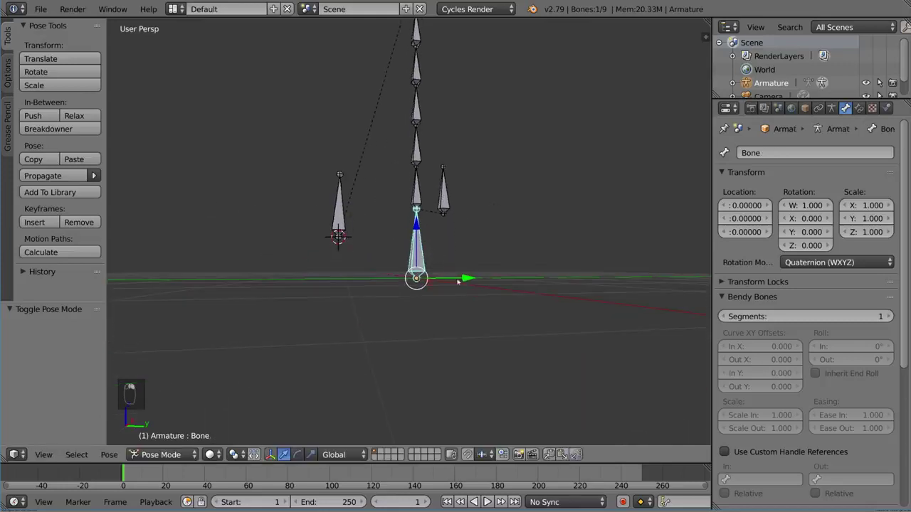
scroll(428, 194, up, 3)
right_click(417, 167)
key(r)
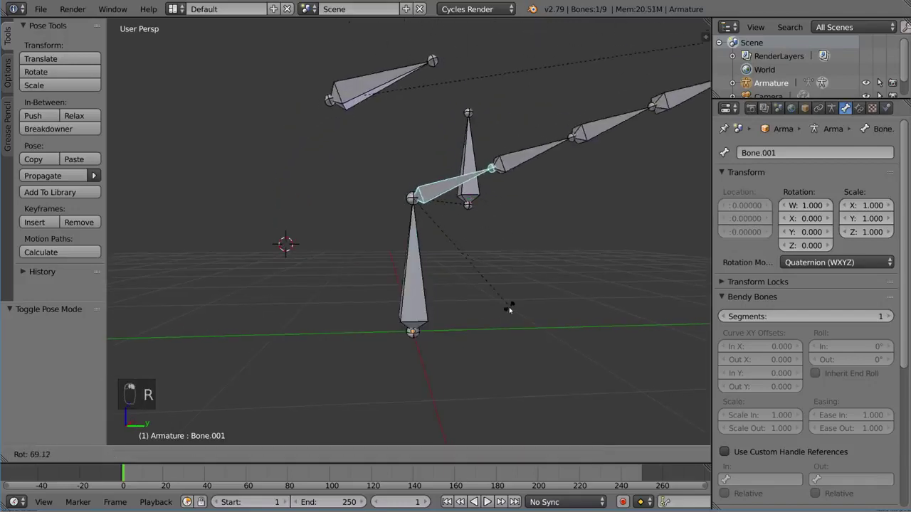
right_click(498, 227)
key(r)
key(r)
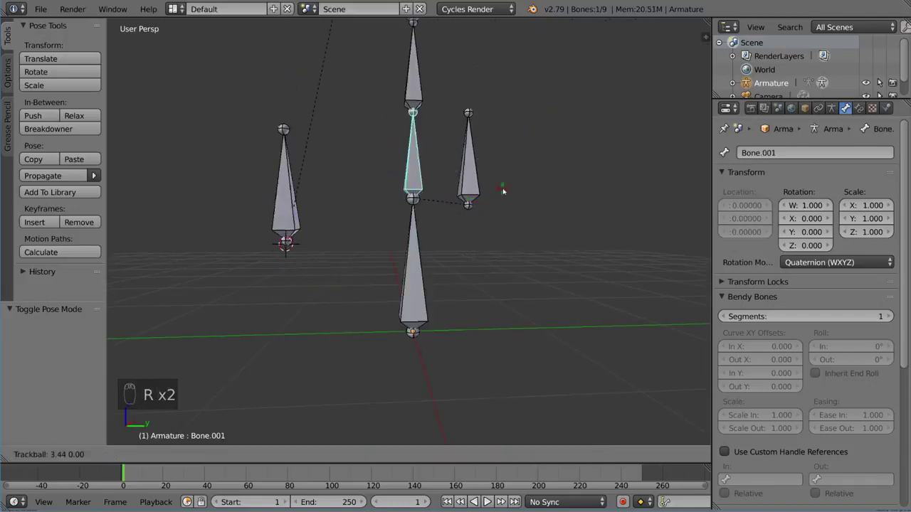
right_click(474, 227)
middle_drag(474, 228, 457, 260)
key(r)
key(r)
right_click(475, 276)
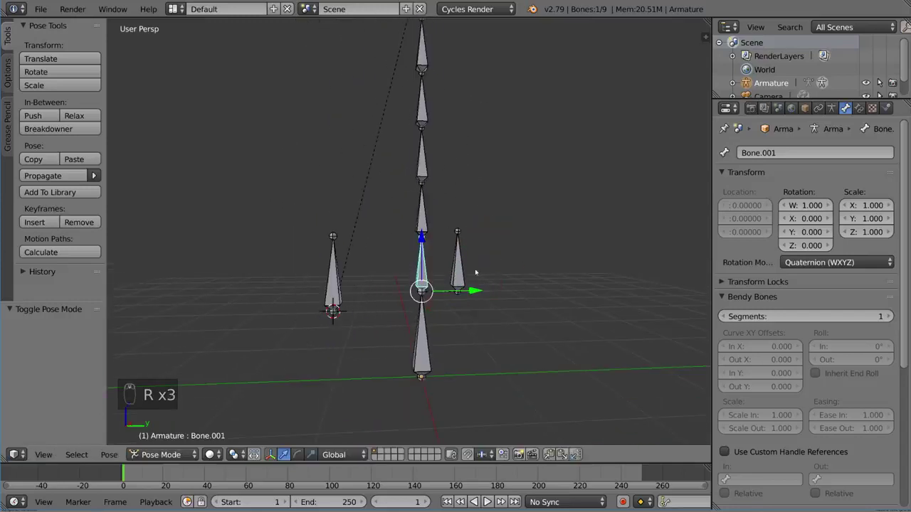
Test-rotate side bone Bone.002 and left bone Bone.003, cancelling every rotation
right_click(459, 267)
key(r)
right_click(524, 234)
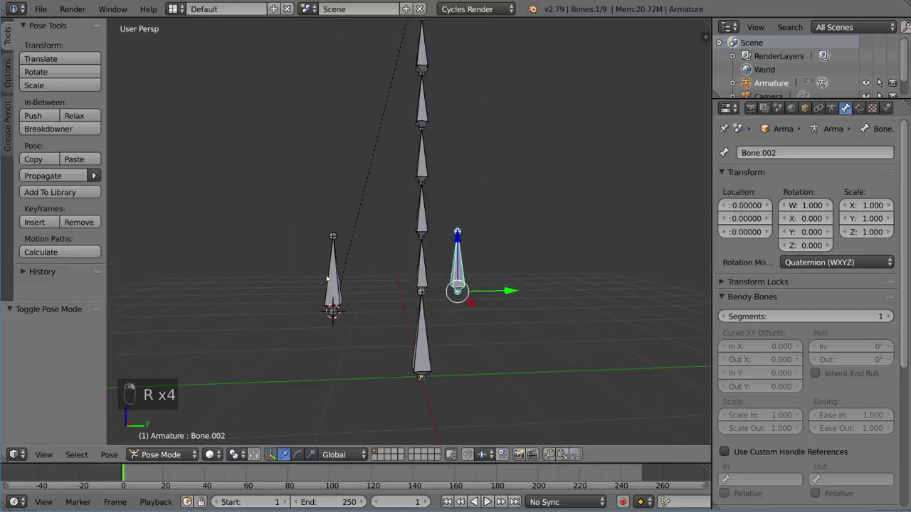
right_click(332, 299)
middle_drag(333, 299, 432, 280)
key(r)
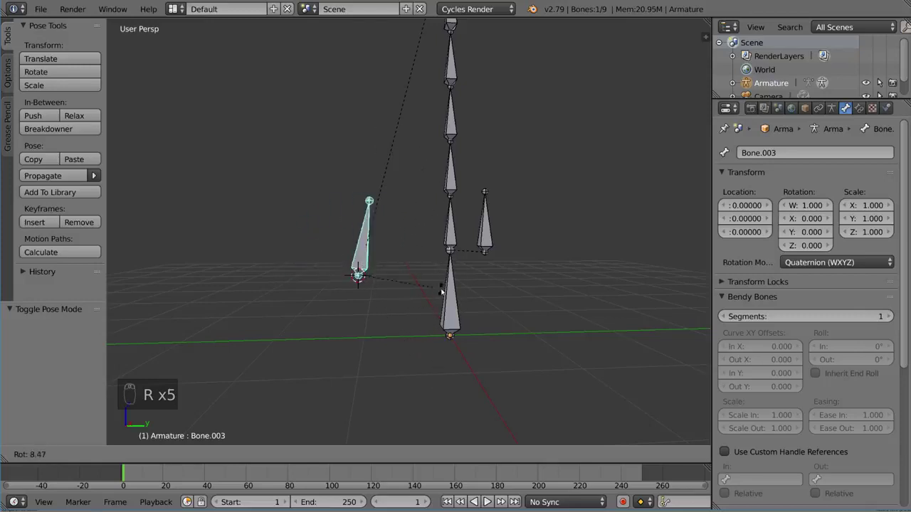
right_click(455, 284)
right_click(486, 225)
key(r)
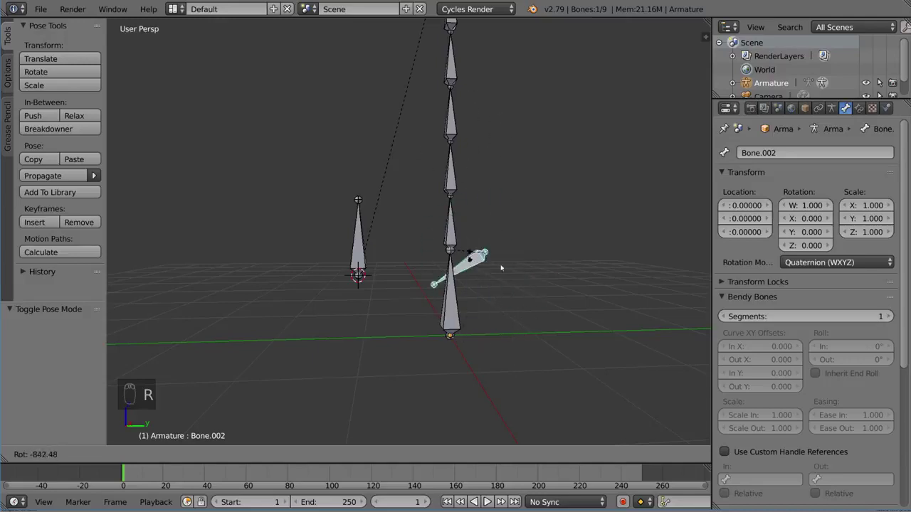
right_click(527, 191)
middle_drag(527, 190, 493, 210)
Switch to Object Mode and add a cube mesh to the scene
key(ctrl+Tab)
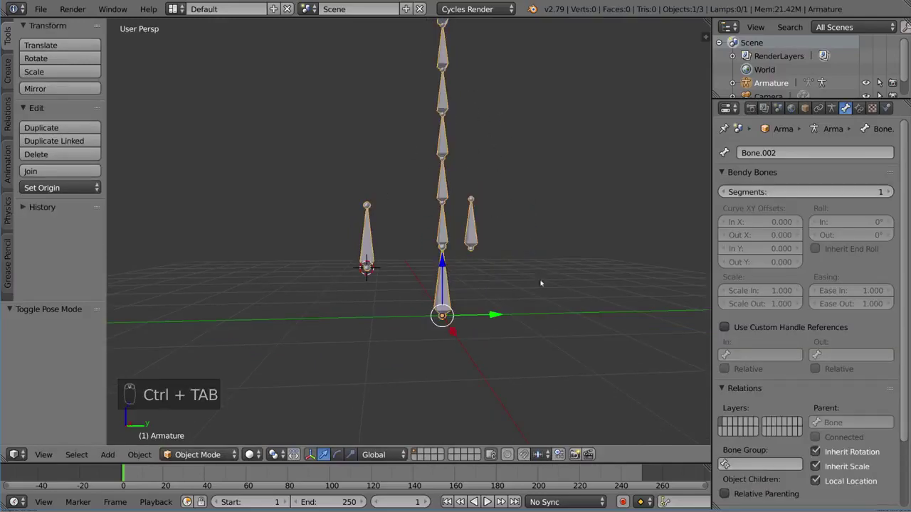
key(shift+a)
mouse_move(492, 191)
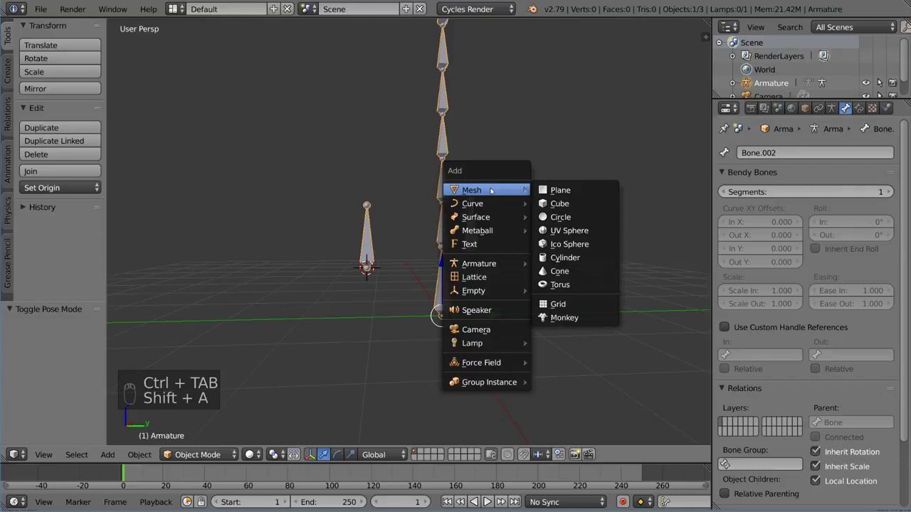
click(559, 204)
Scale the cube's geometry down, move it onto the left bone, and add the armature to the selection
key(Tab)
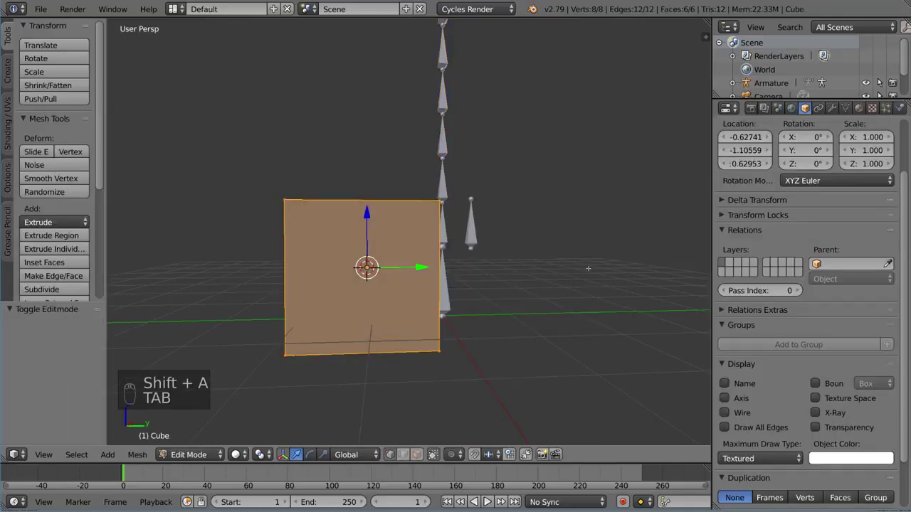
key(s)
click(429, 278)
key(Tab)
key(g)
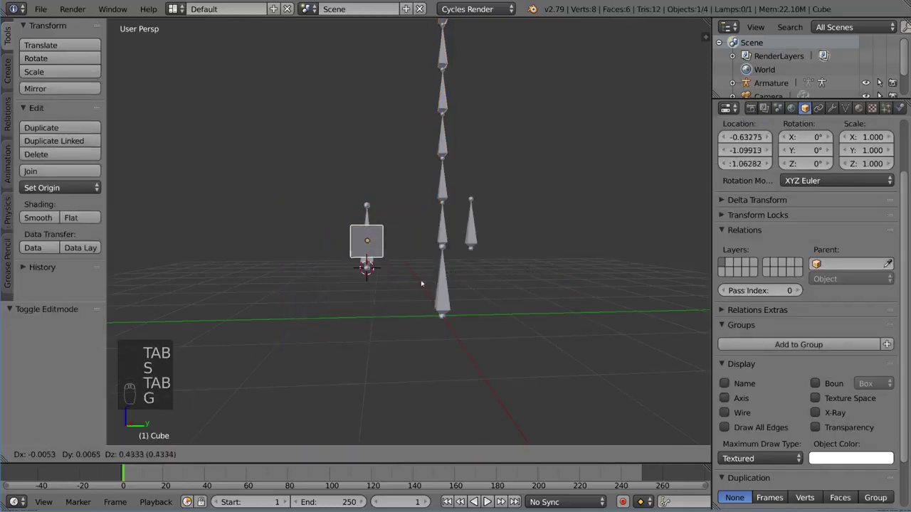
click(420, 273)
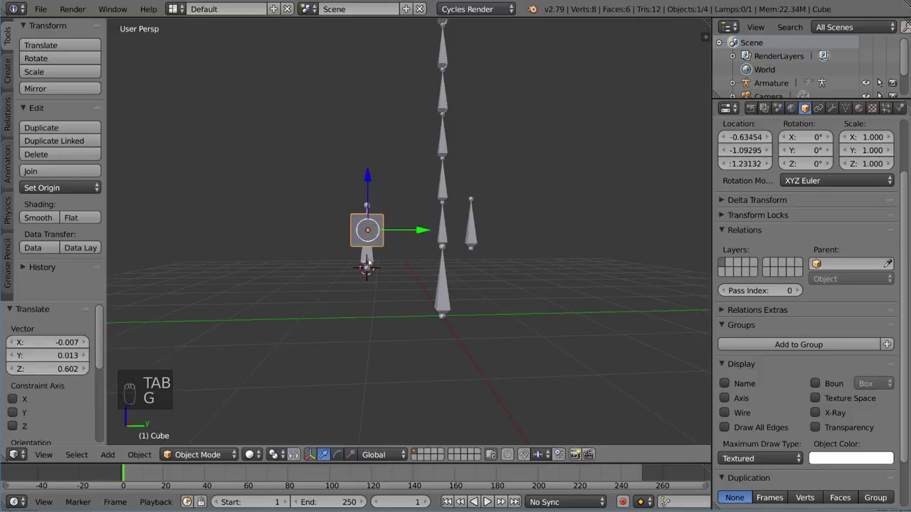
shift+right_click(374, 254)
In Pose Mode, parent the cube to Bone.003 using the Bone parent type
key(ctrl+Tab)
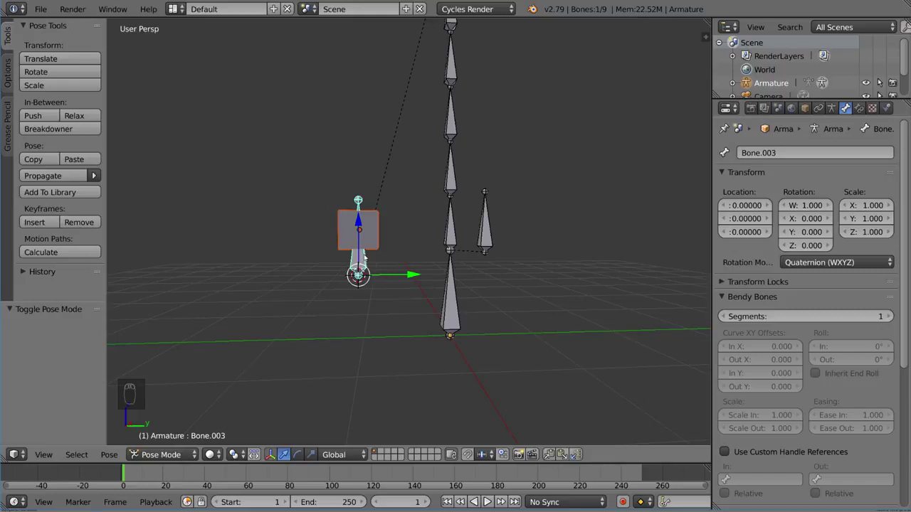
key(ctrl+p)
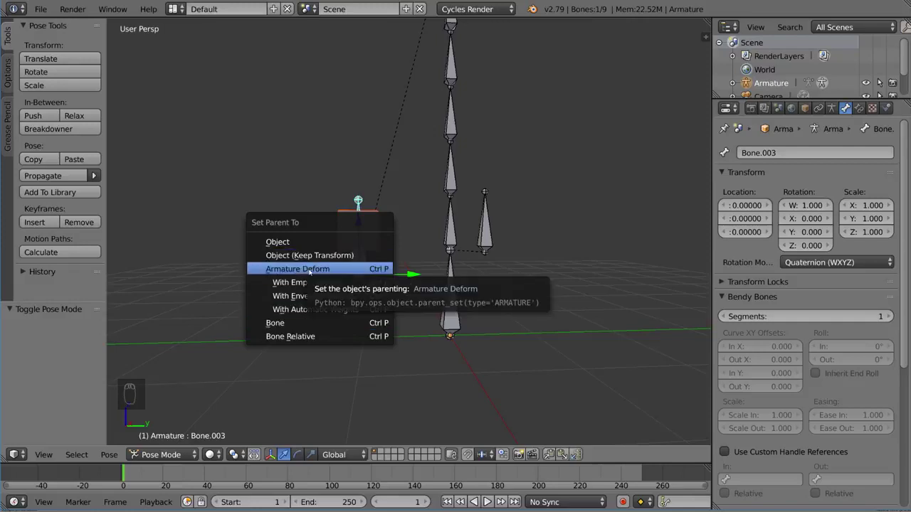
click(294, 325)
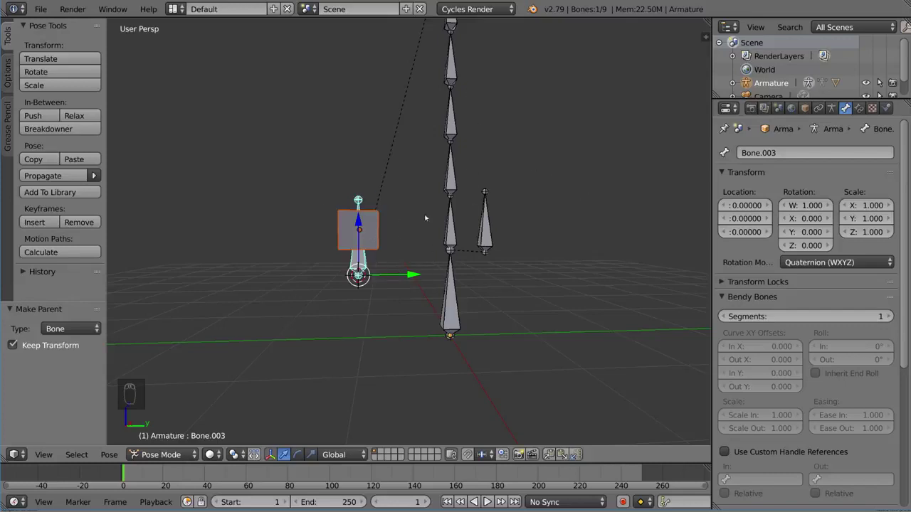
key(ctrl+Tab)
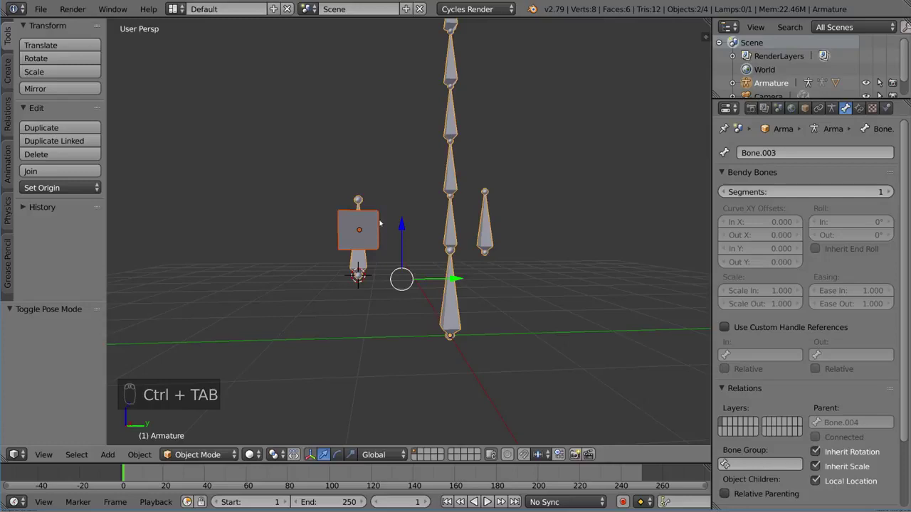
Rotate Bone.003 to confirm the cube follows, then cancel
right_click(378, 220)
right_click(359, 205)
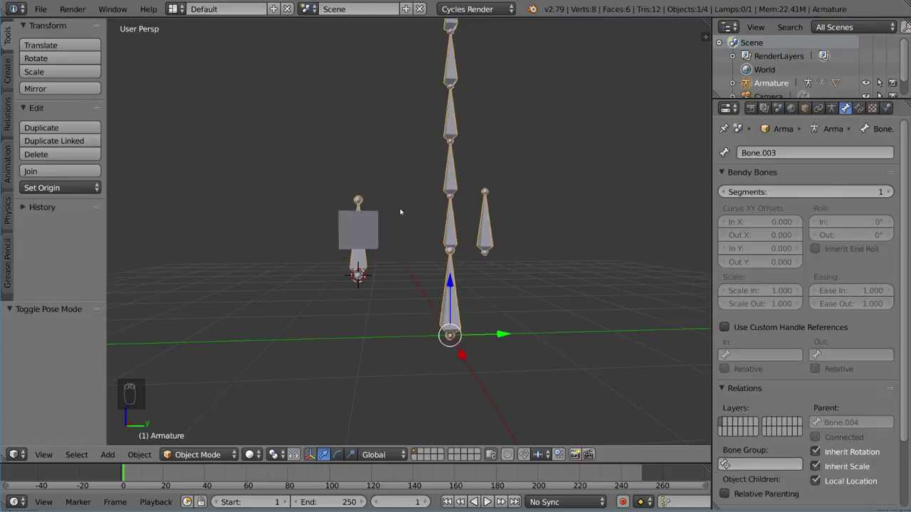
key(ctrl+Tab)
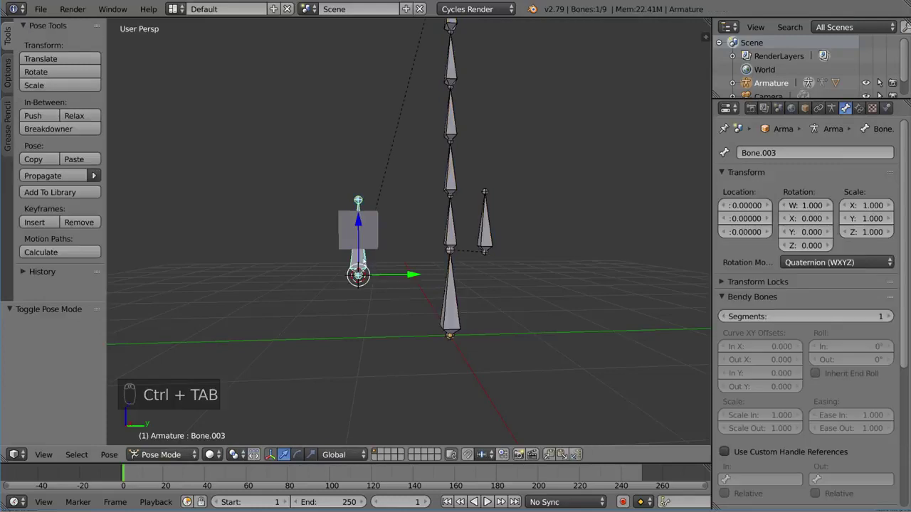
key(r)
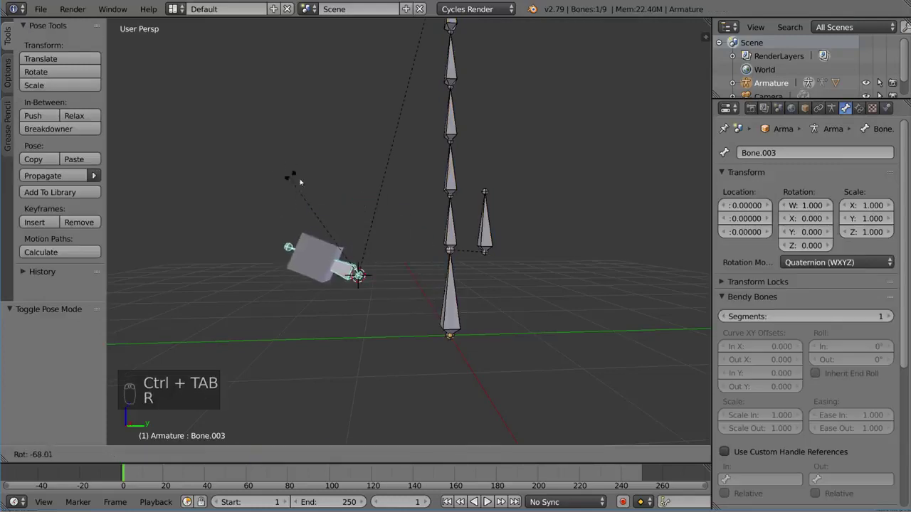
right_click(378, 229)
key(ctrl+Tab)
Test-rotate the cube alone, then Bone.003 again, cancelling both and returning to Object Mode
right_click(378, 228)
key(r)
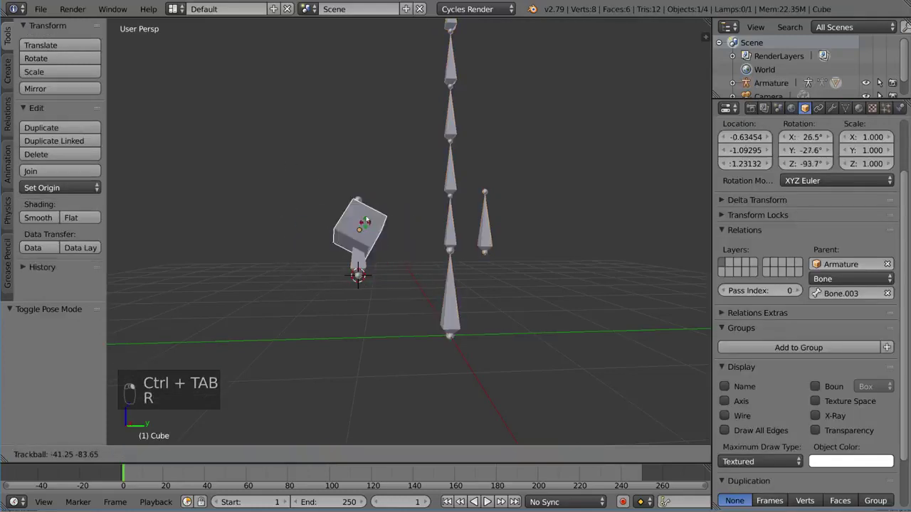
right_click(427, 259)
right_click(366, 259)
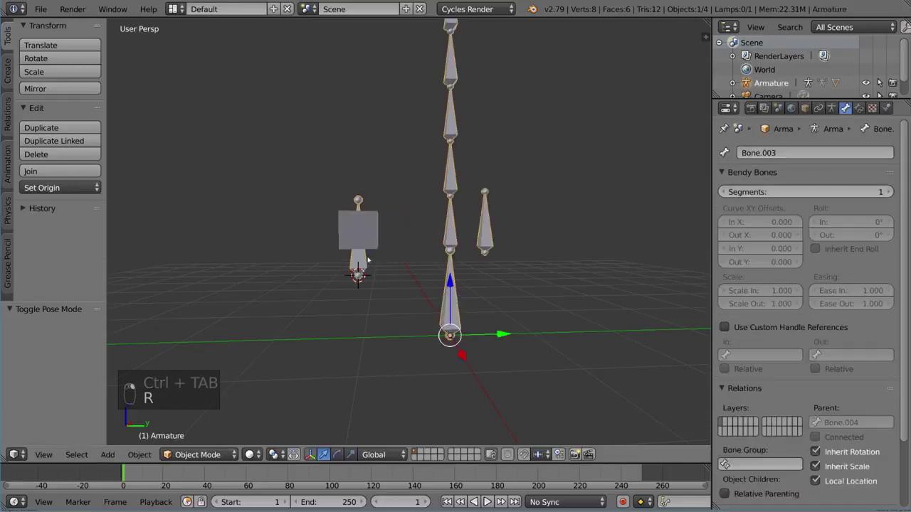
key(ctrl+Tab)
key(r)
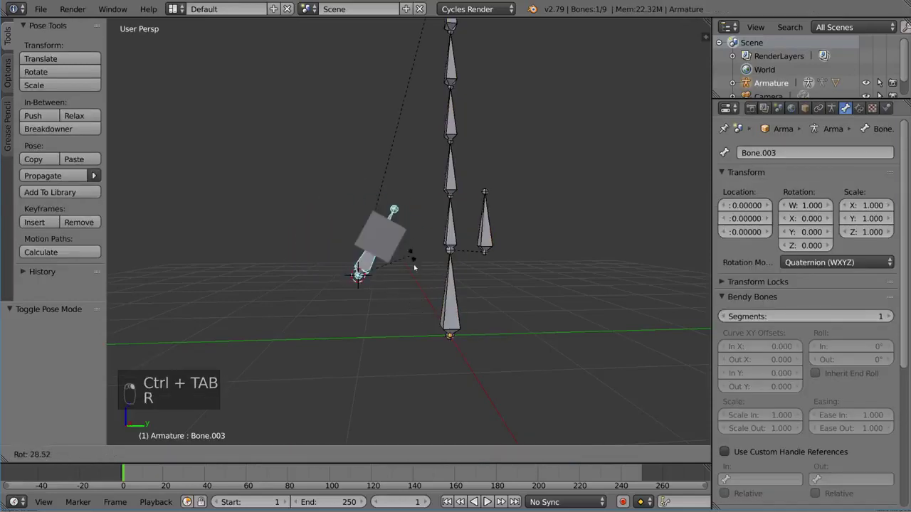
right_click(381, 200)
key(ctrl+Tab)
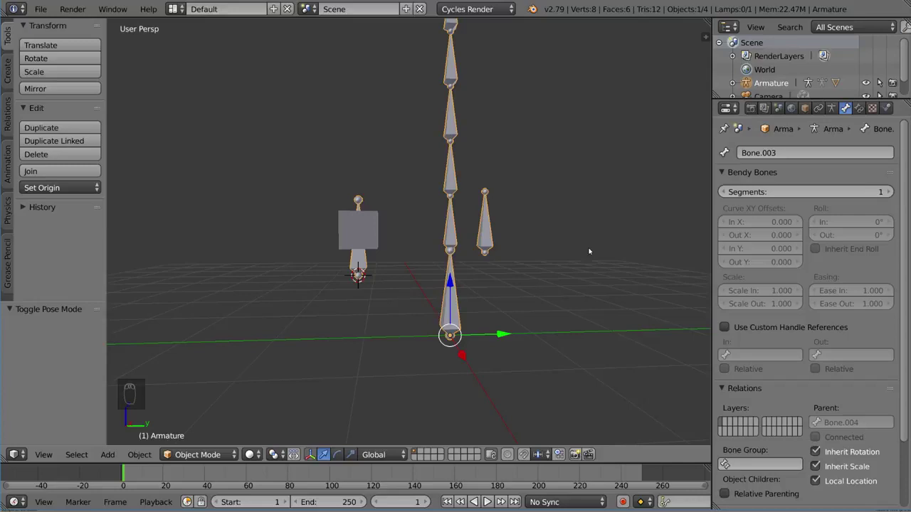
right_click(377, 224)
shift+right_click(440, 189)
key(ctrl+p)
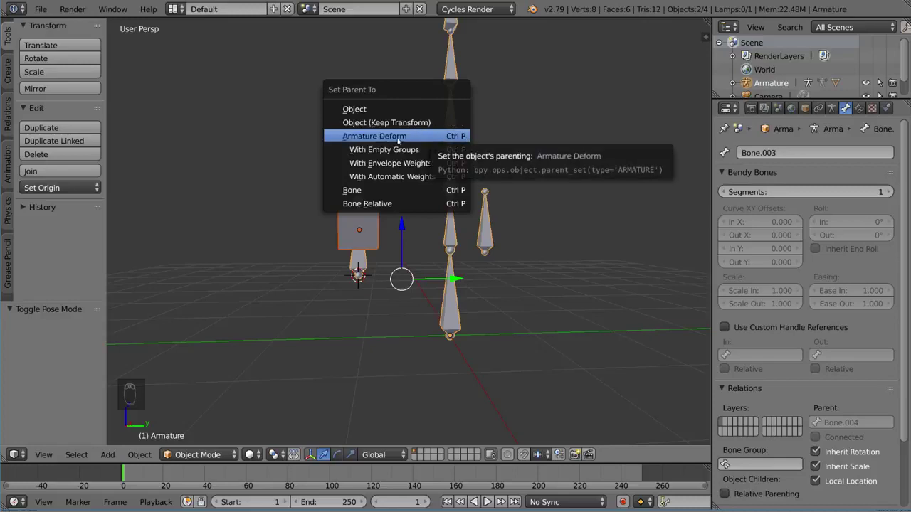
scroll(479, 282, down, 2)
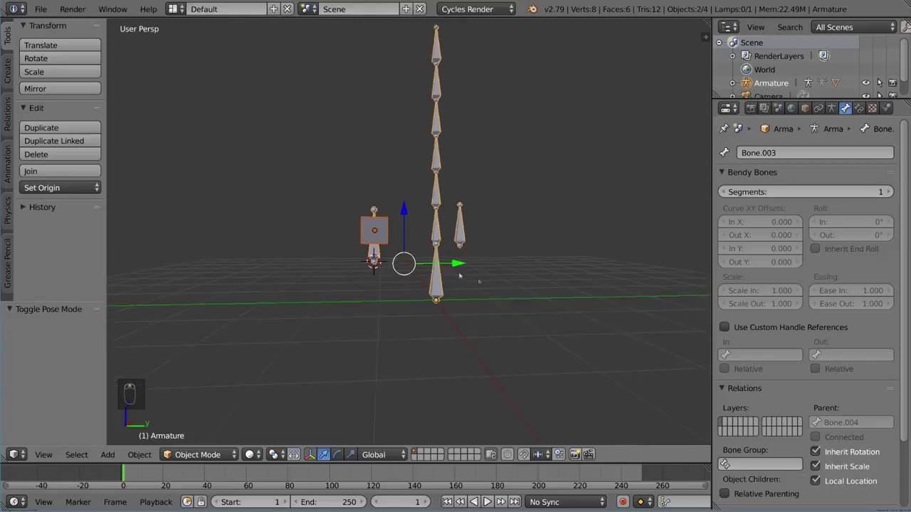
key(ctrl+Tab)
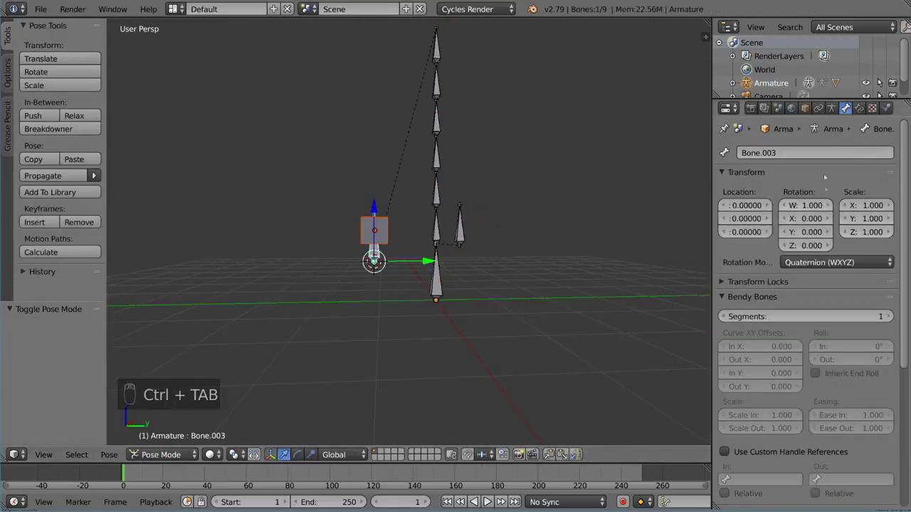
click(831, 108)
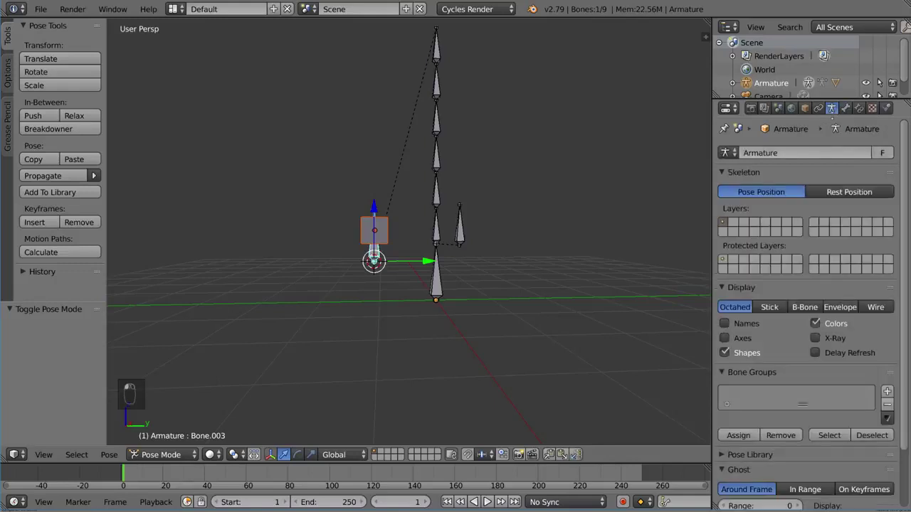
click(845, 108)
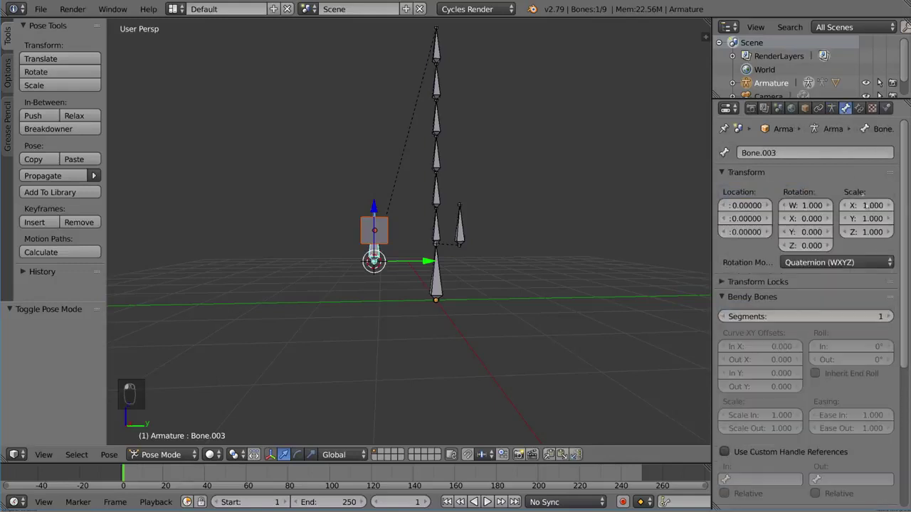
scroll(826, 342, down, 7)
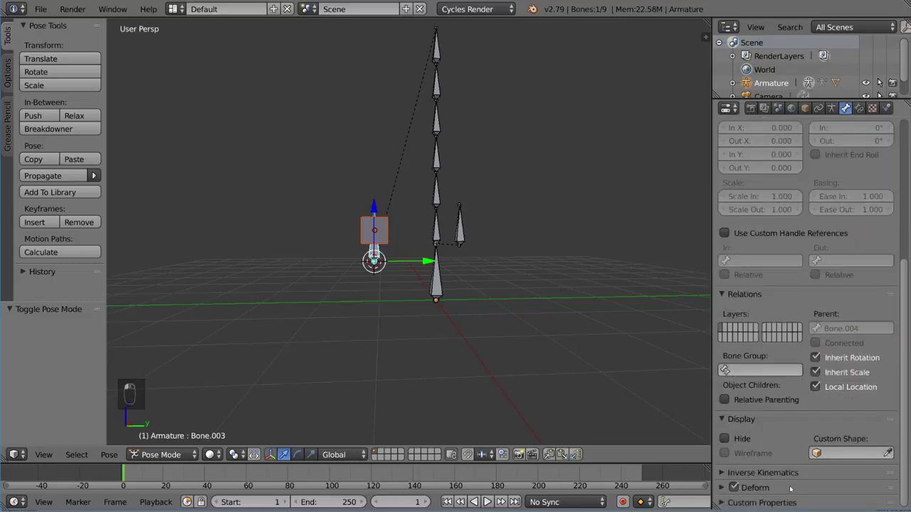
scroll(786, 483, up, 4)
scroll(790, 482, up, 2)
click(761, 258)
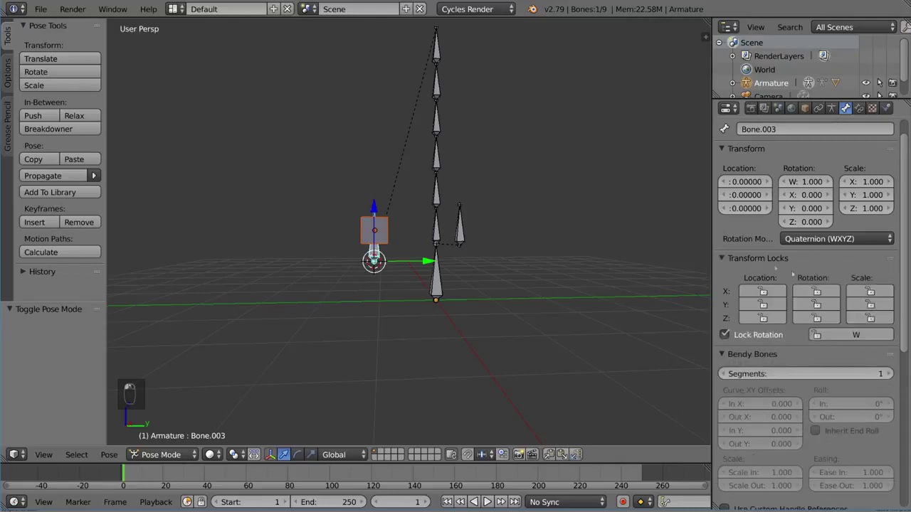
click(811, 259)
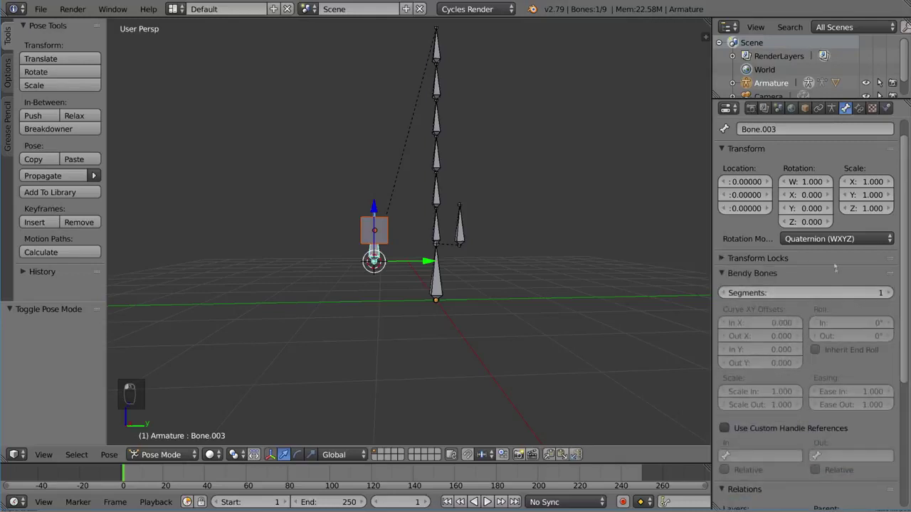
click(836, 238)
scroll(792, 319, down, 2)
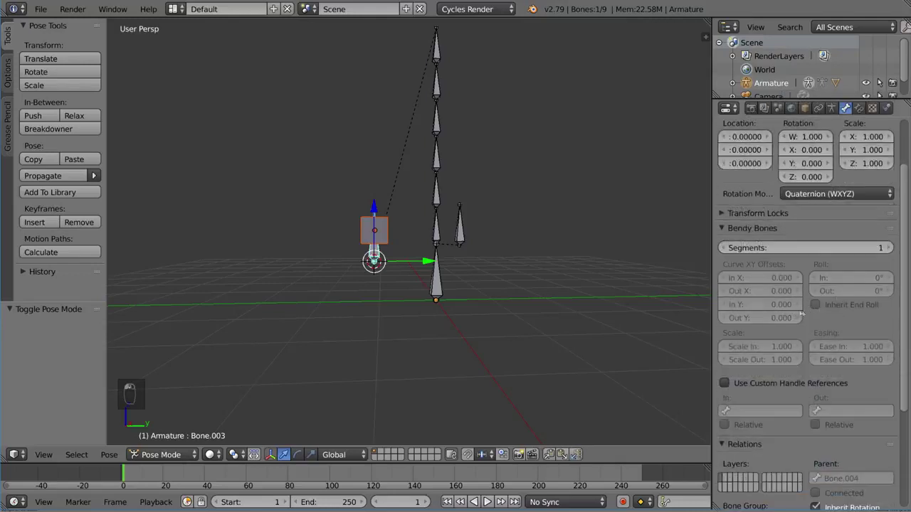
scroll(801, 313, down, 6)
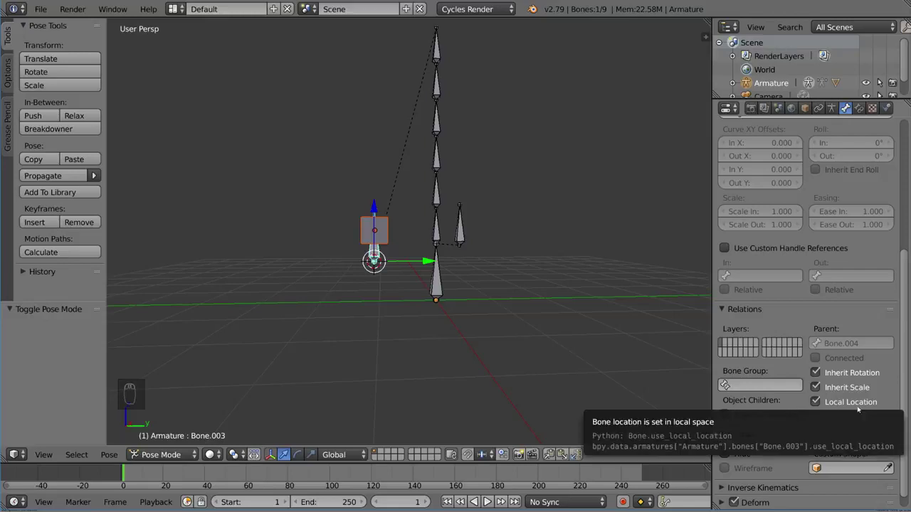
scroll(501, 246, up, 2)
middle_drag(501, 246, 543, 315)
scroll(542, 315, down, 2)
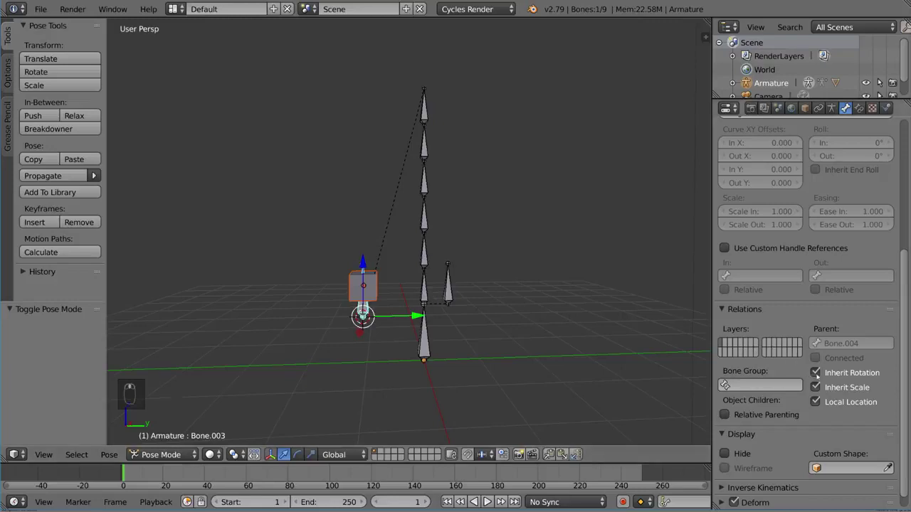
Switch off Inherit Rotation in Bone.003's Relations settings
click(815, 373)
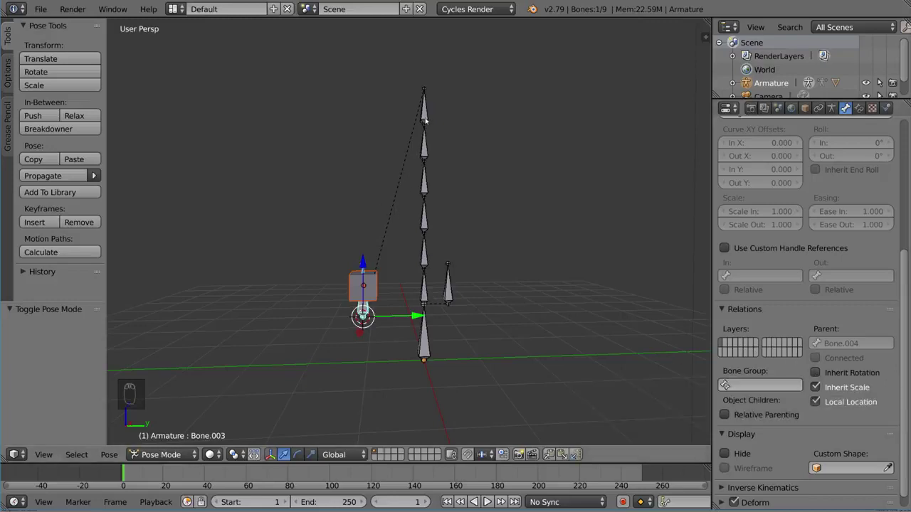
right_click(424, 121)
middle_drag(425, 121, 451, 178)
right_click(424, 330)
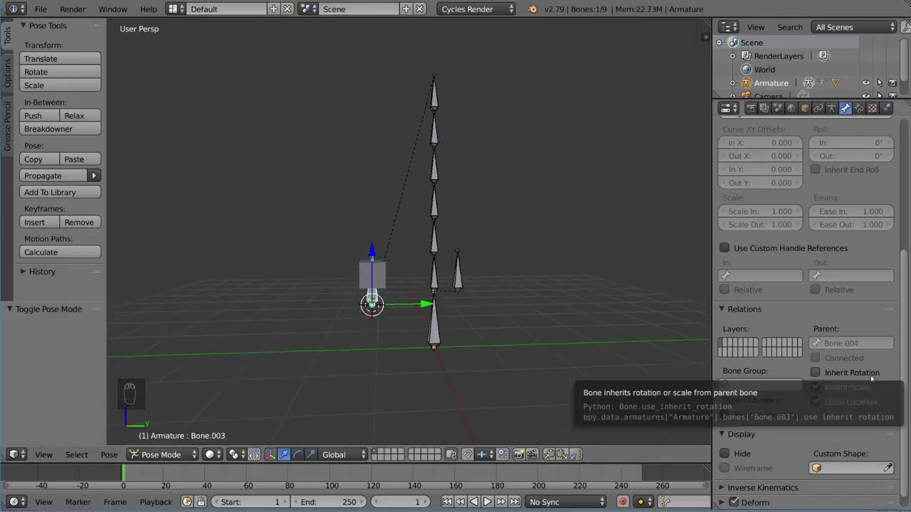
Test by rotating the top bone Bone.004, then cancel so the chain returns upright
right_click(439, 95)
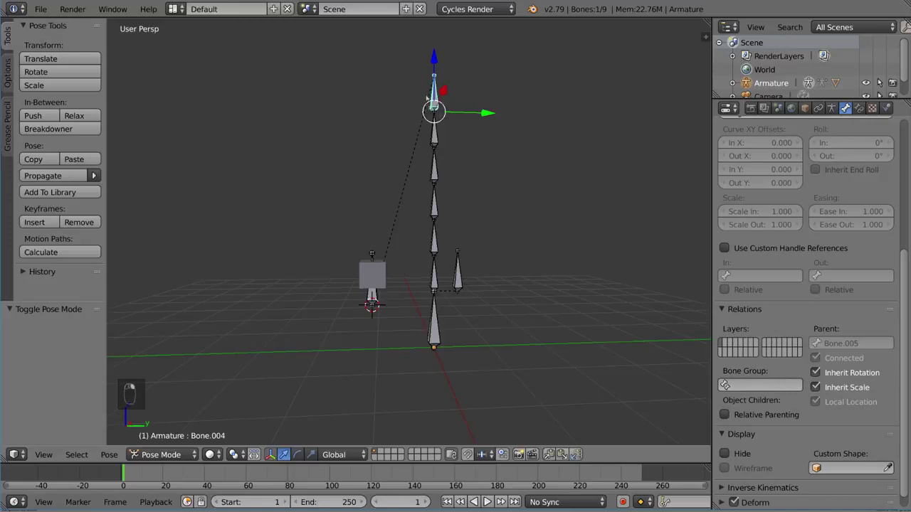
key(r)
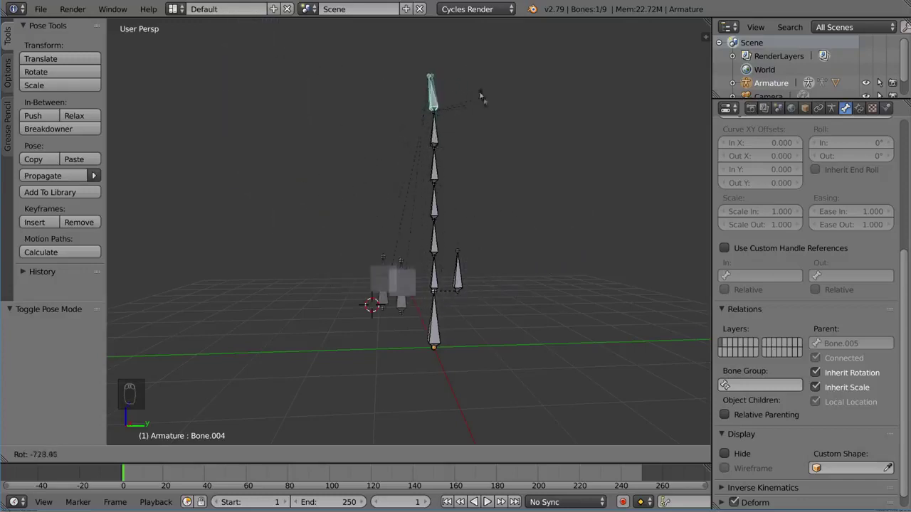
right_click(479, 135)
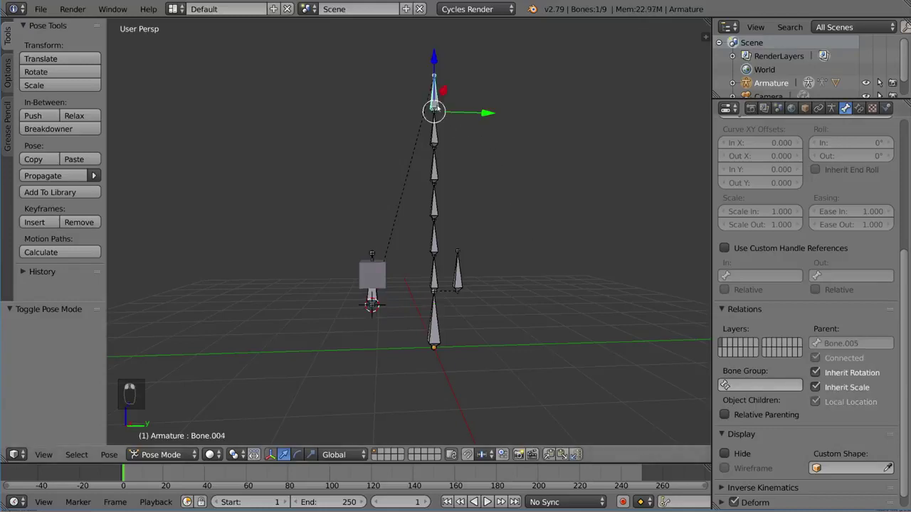
key(s)
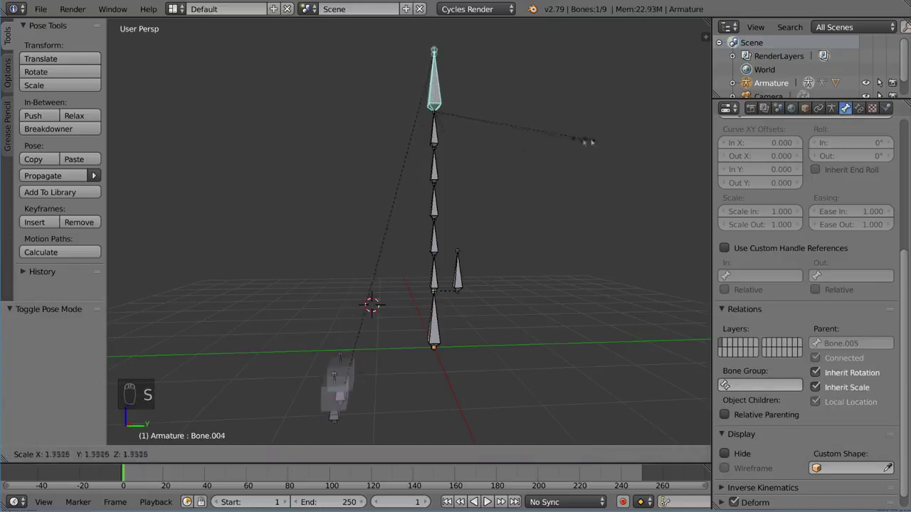
right_click(488, 211)
key(s)
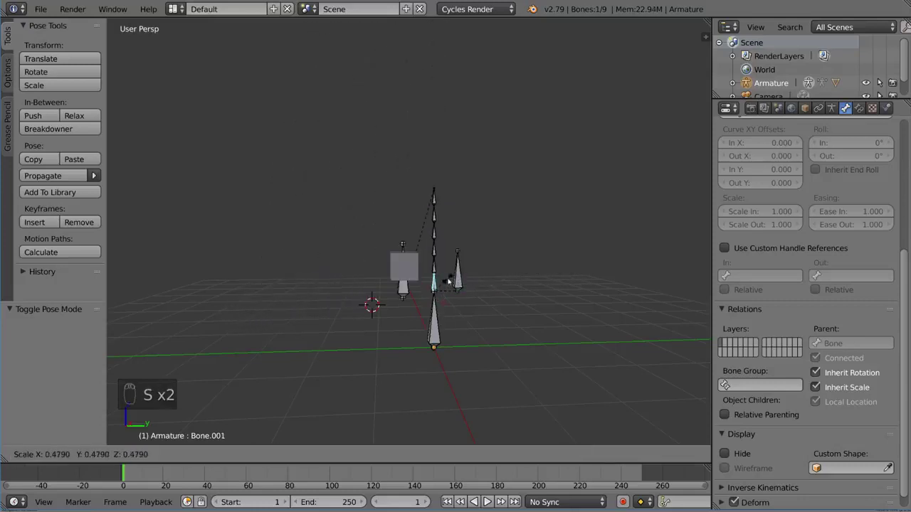
right_click(524, 273)
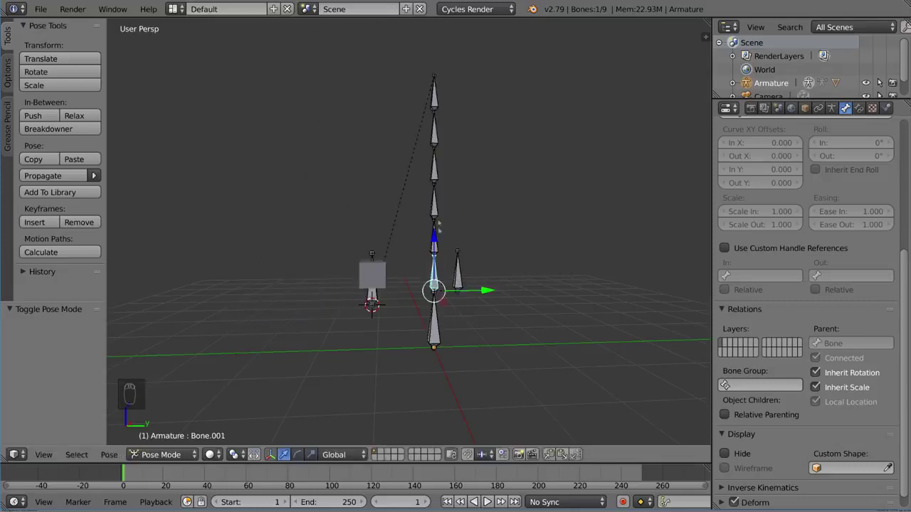
key(s)
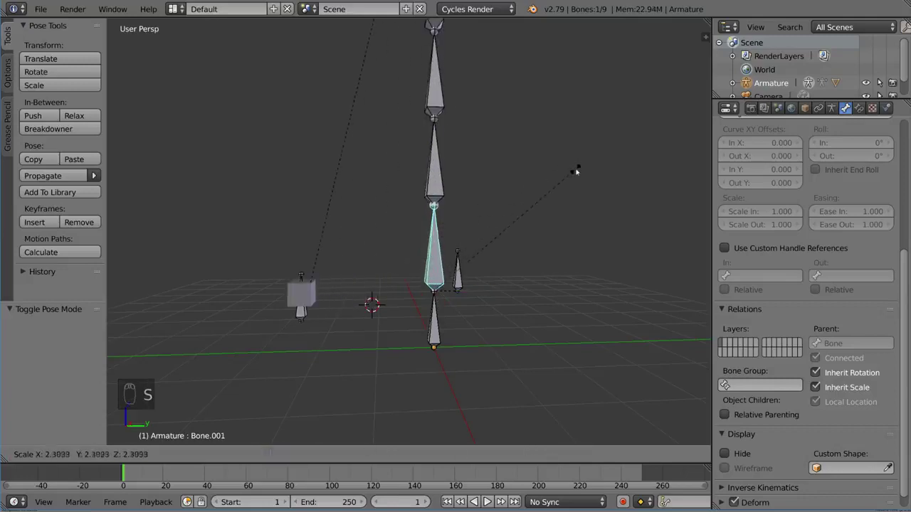
right_click(399, 296)
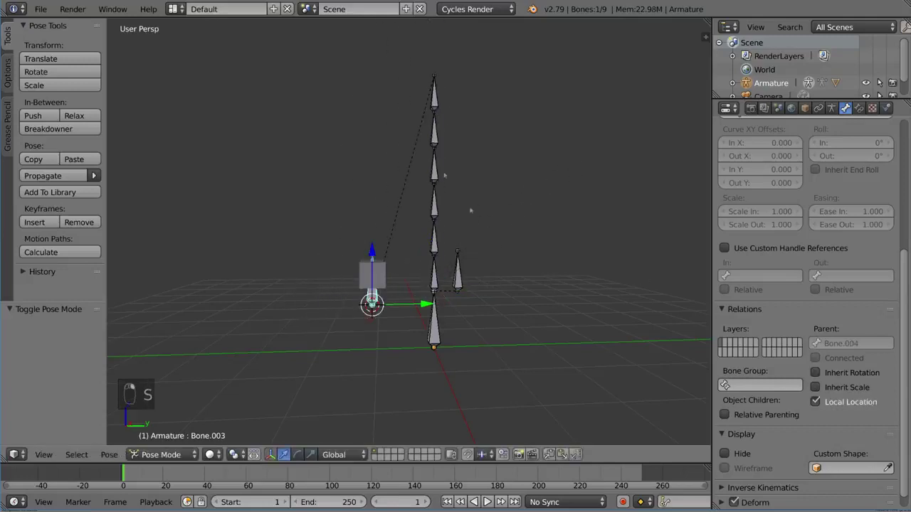
right_click(431, 283)
scroll(431, 283, down, 2)
key(s)
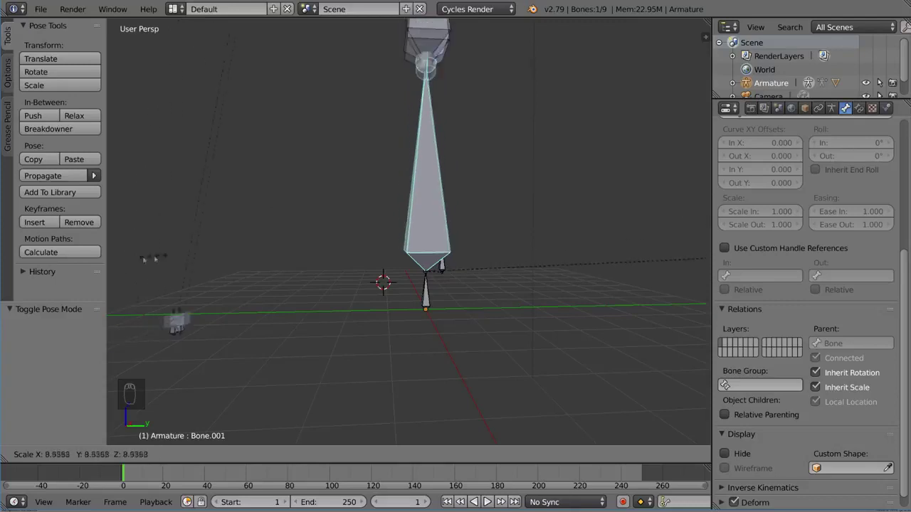
right_click(342, 257)
right_click(349, 252)
middle_drag(349, 252, 689, 197)
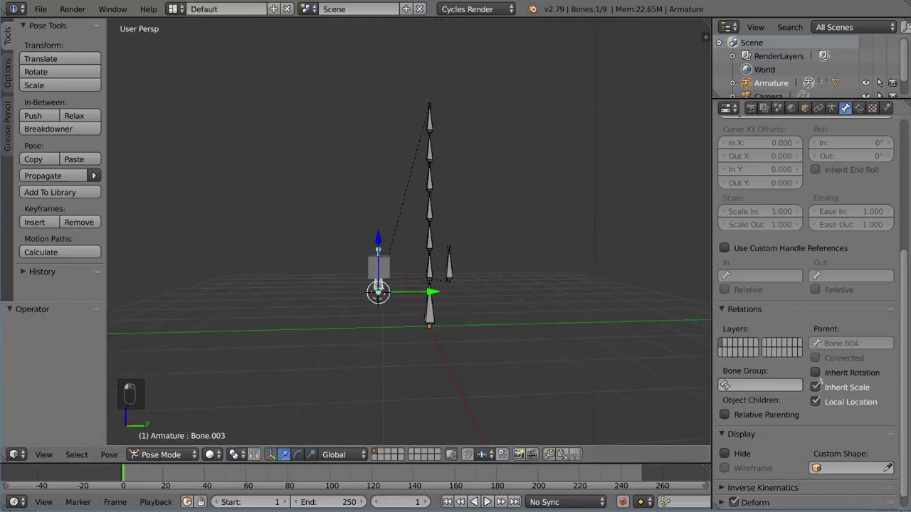
key(ctrl+Tab)
key(Tab)
key(Tab)
key(ctrl+Tab)
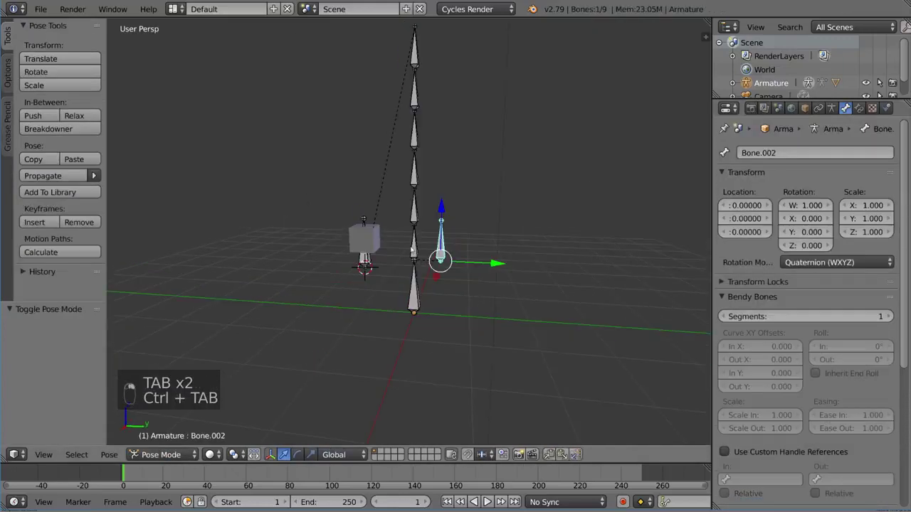
middle_drag(456, 321, 491, 302)
right_click(431, 264)
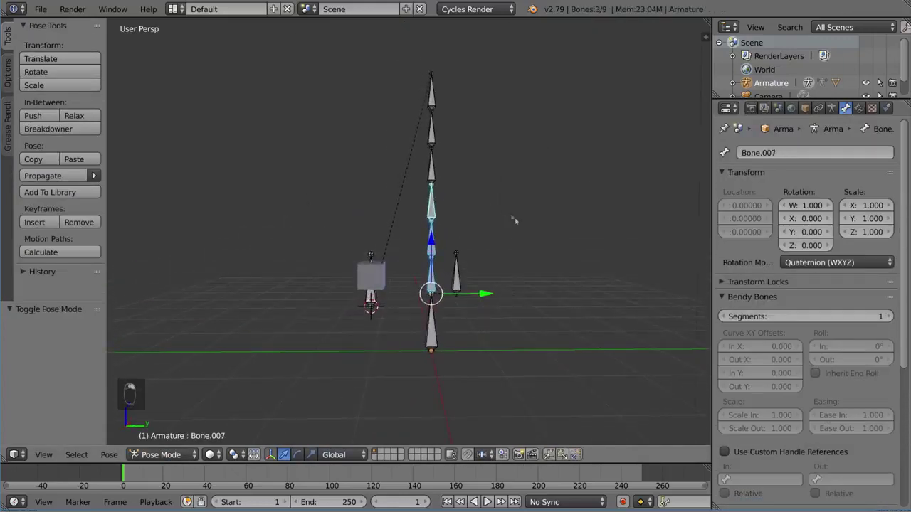
key(r)
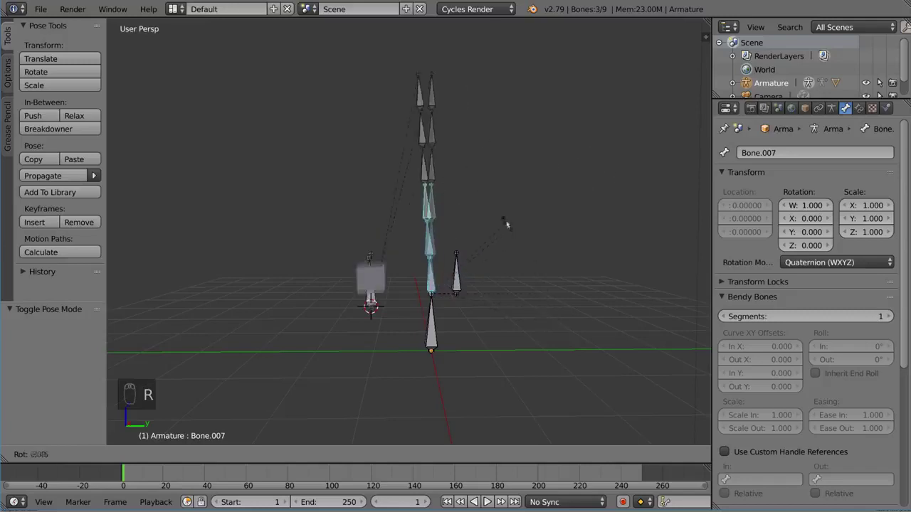
click(508, 244)
key(ctrl+Tab)
key(g)
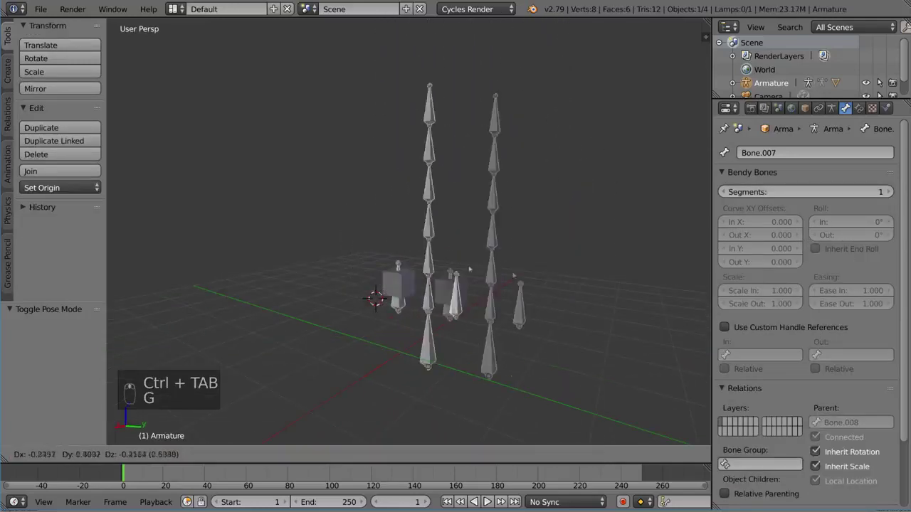
right_click(461, 239)
key(g)
right_click(496, 206)
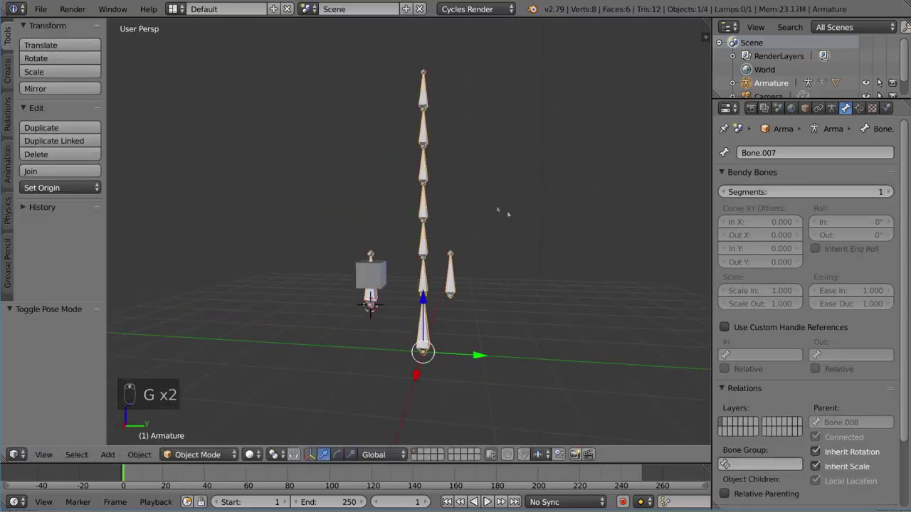
middle_drag(495, 206, 529, 245)
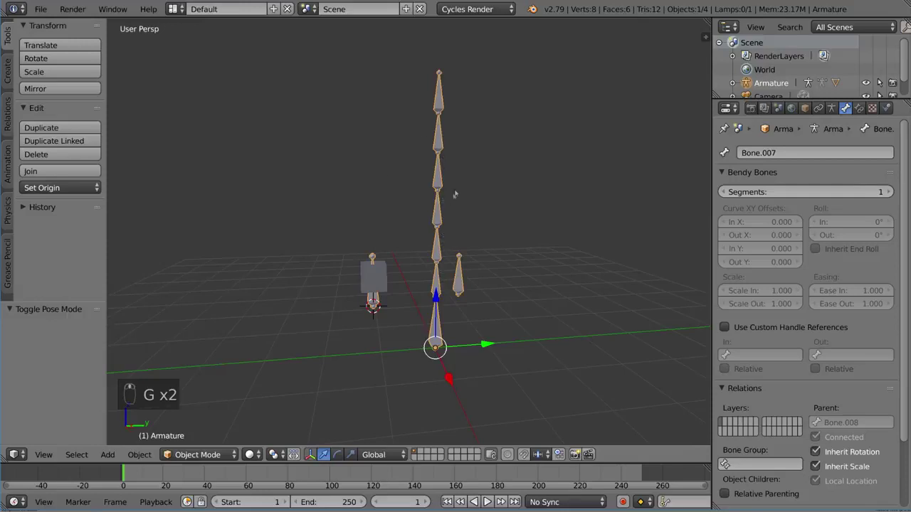
mouse_move(454, 195)
middle_down()
mouse_move(451, 163)
mouse_move(451, 203)
middle_up()
key(Tab)
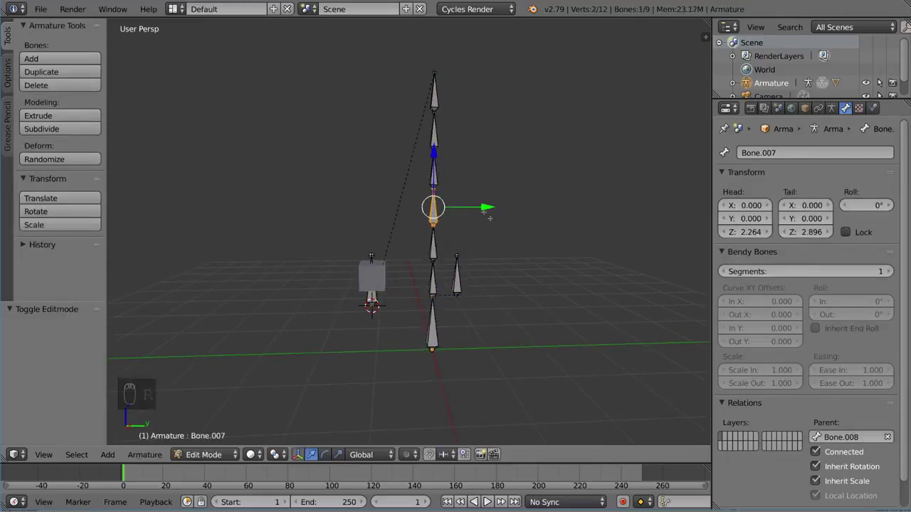
middle_drag(490, 217, 471, 246)
key(r)
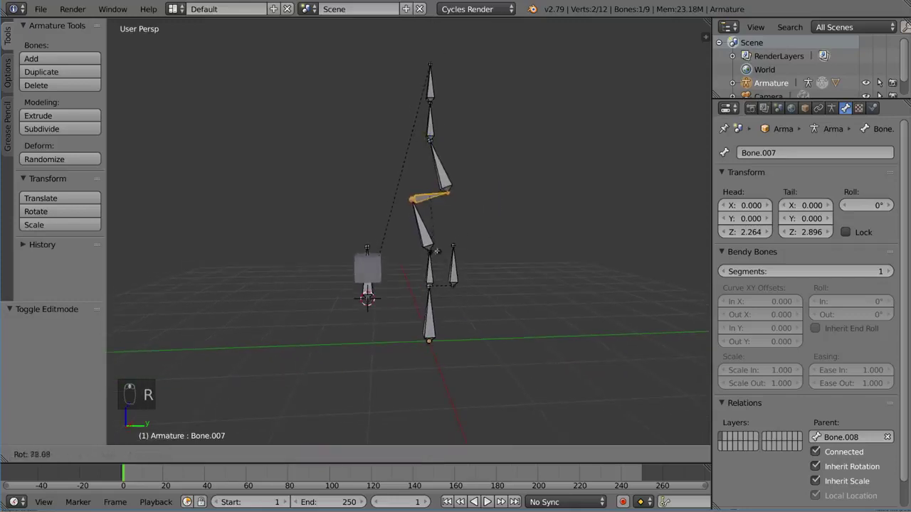
click(461, 196)
middle_drag(456, 195, 396, 218)
key(Tab)
key(ctrl+Tab)
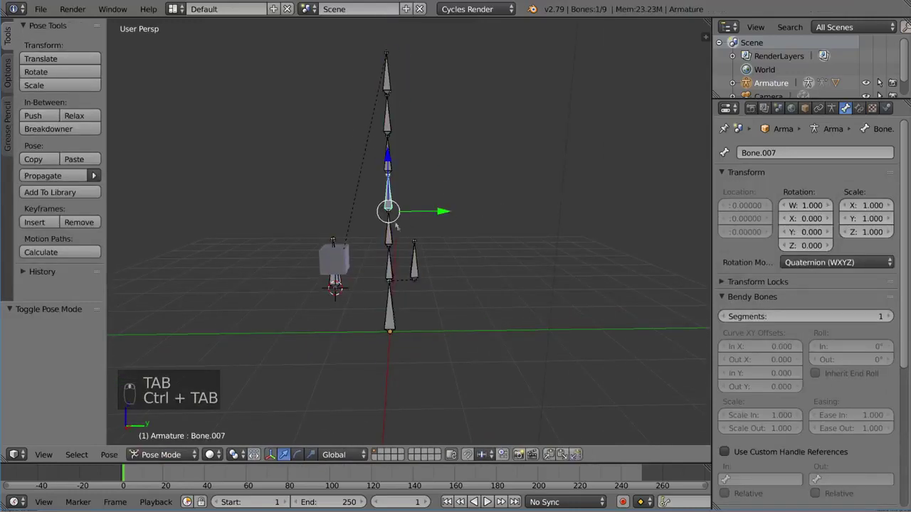